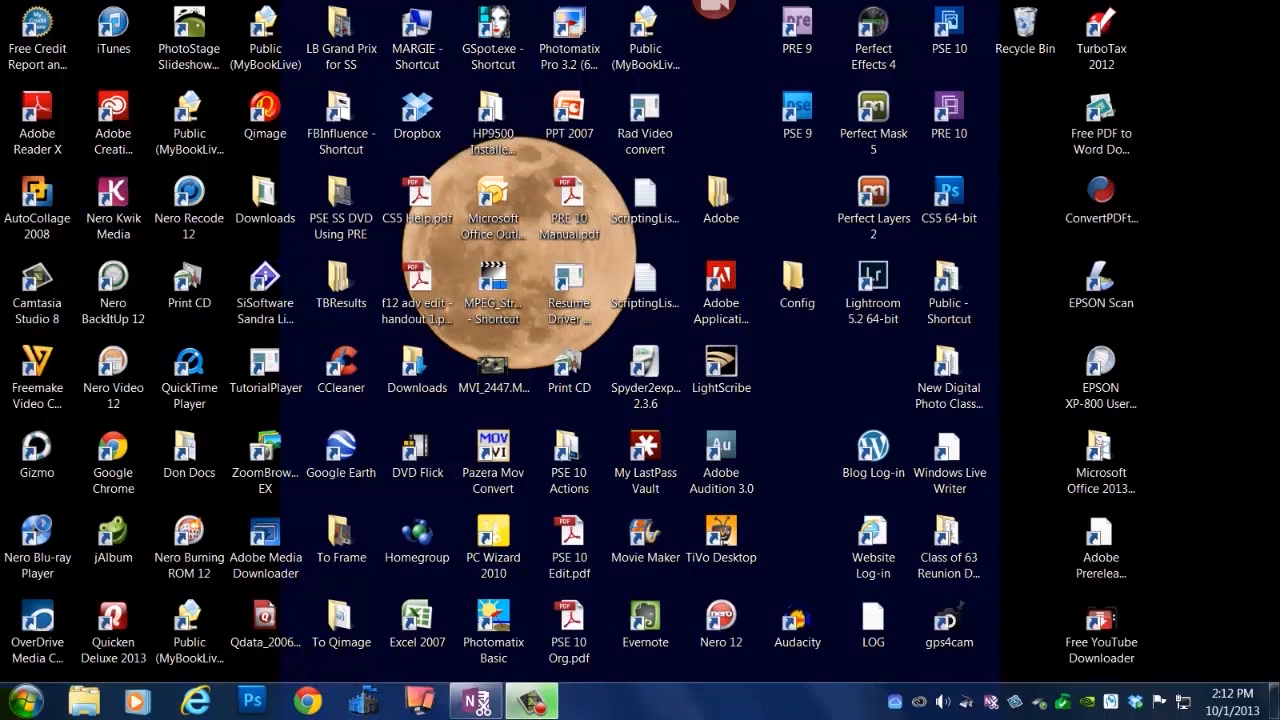
# Find the iTunes folder among the installed programs and launch iTunes.
pyautogui.click(24, 700)
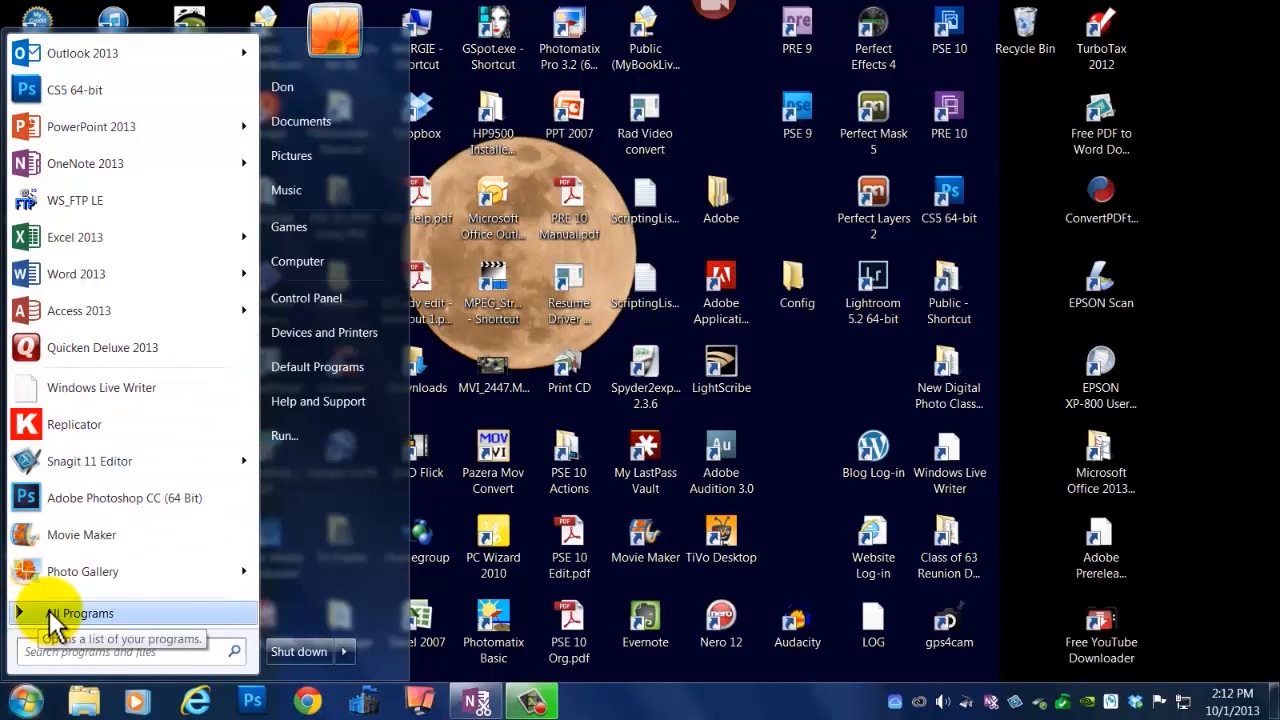
pyautogui.click(52, 618)
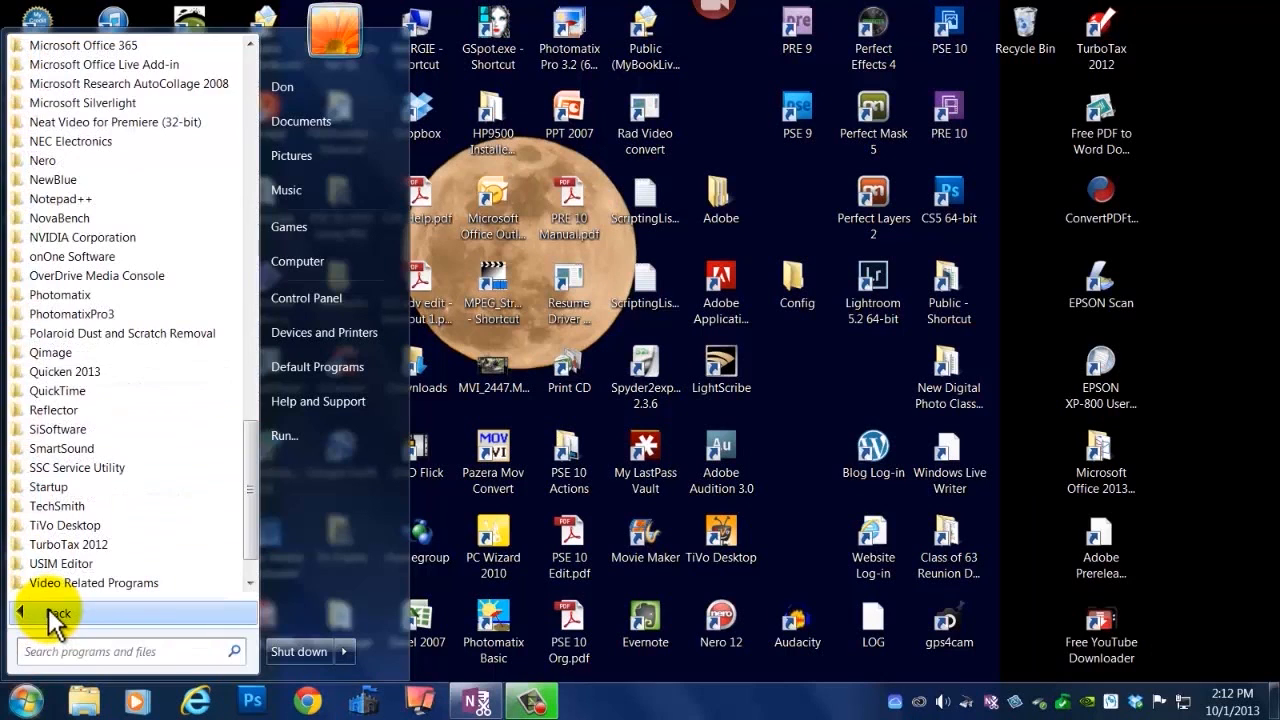
pyautogui.click(52, 618)
pyautogui.click(32, 614)
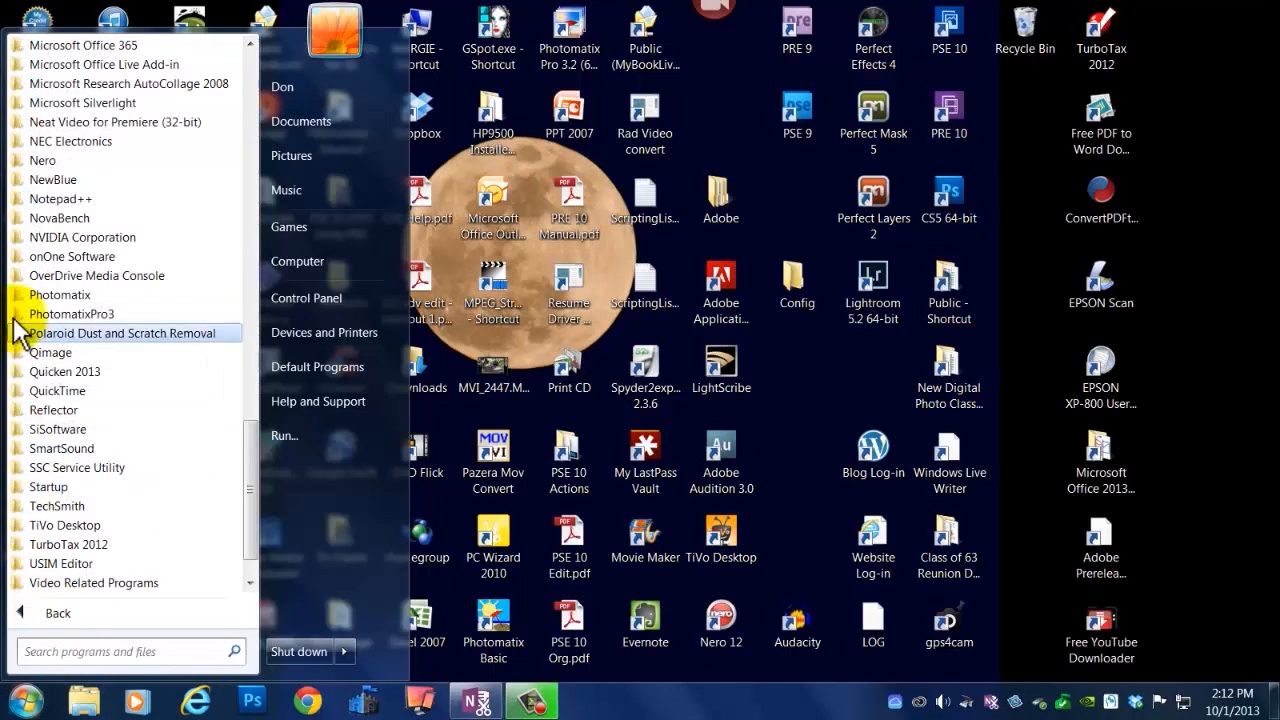
pyautogui.scroll(-1, 40, 438)
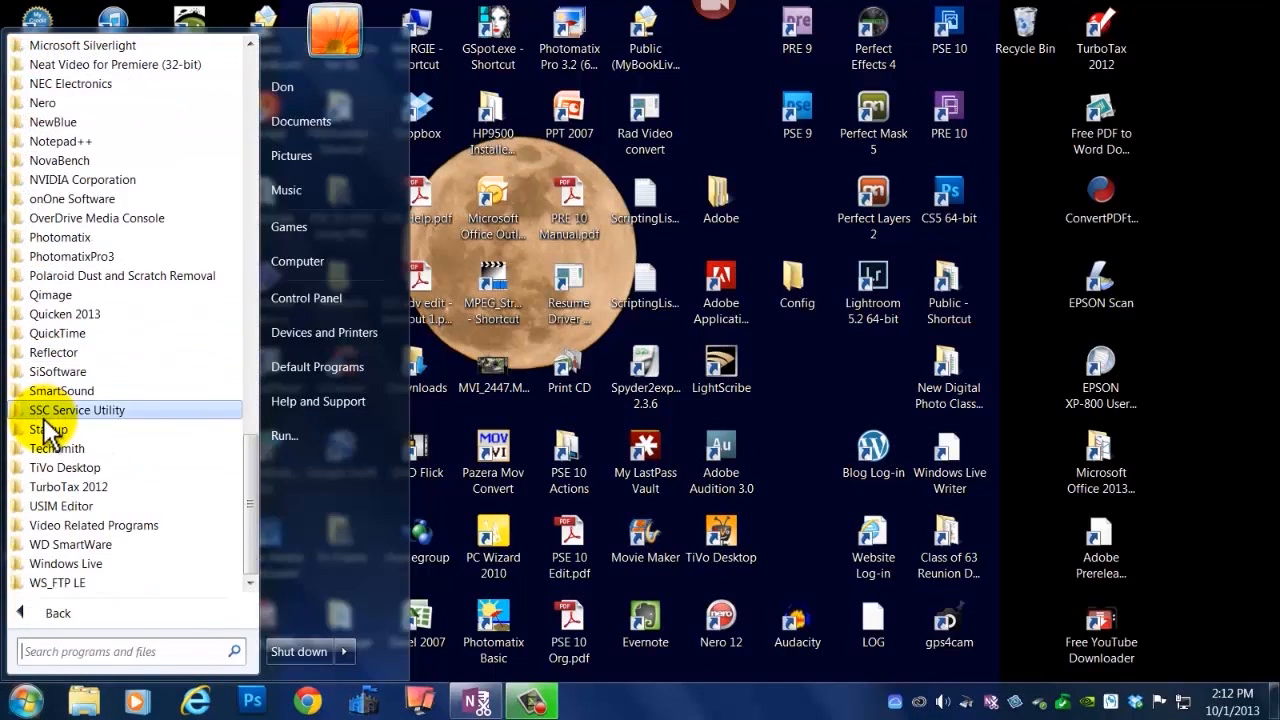
pyautogui.scroll(7, 45, 432)
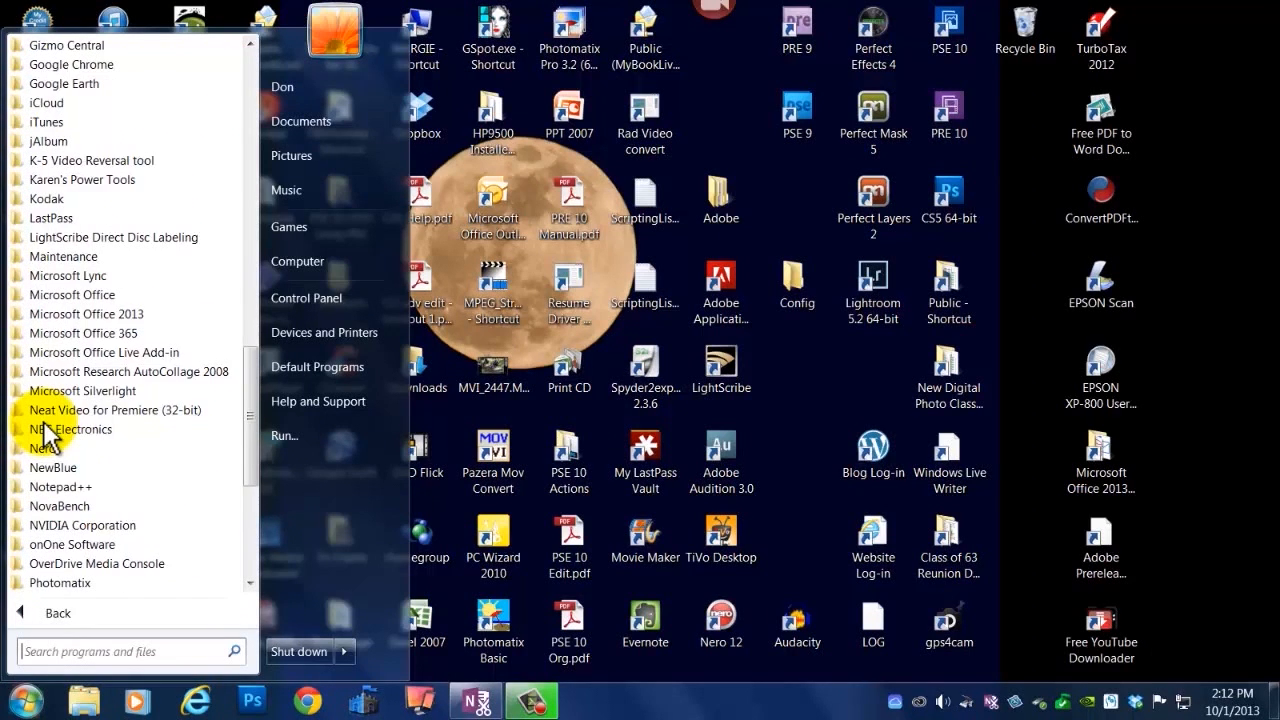
pyautogui.scroll(3, 43, 425)
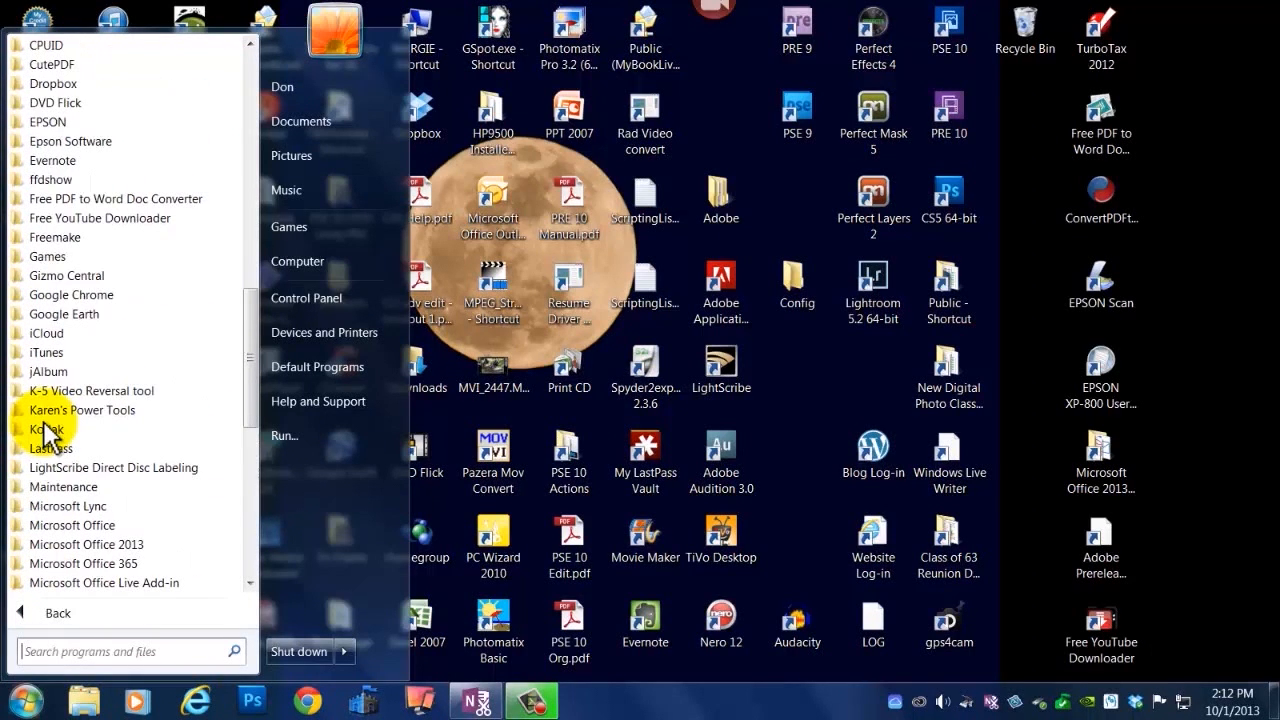
pyautogui.click(24, 352)
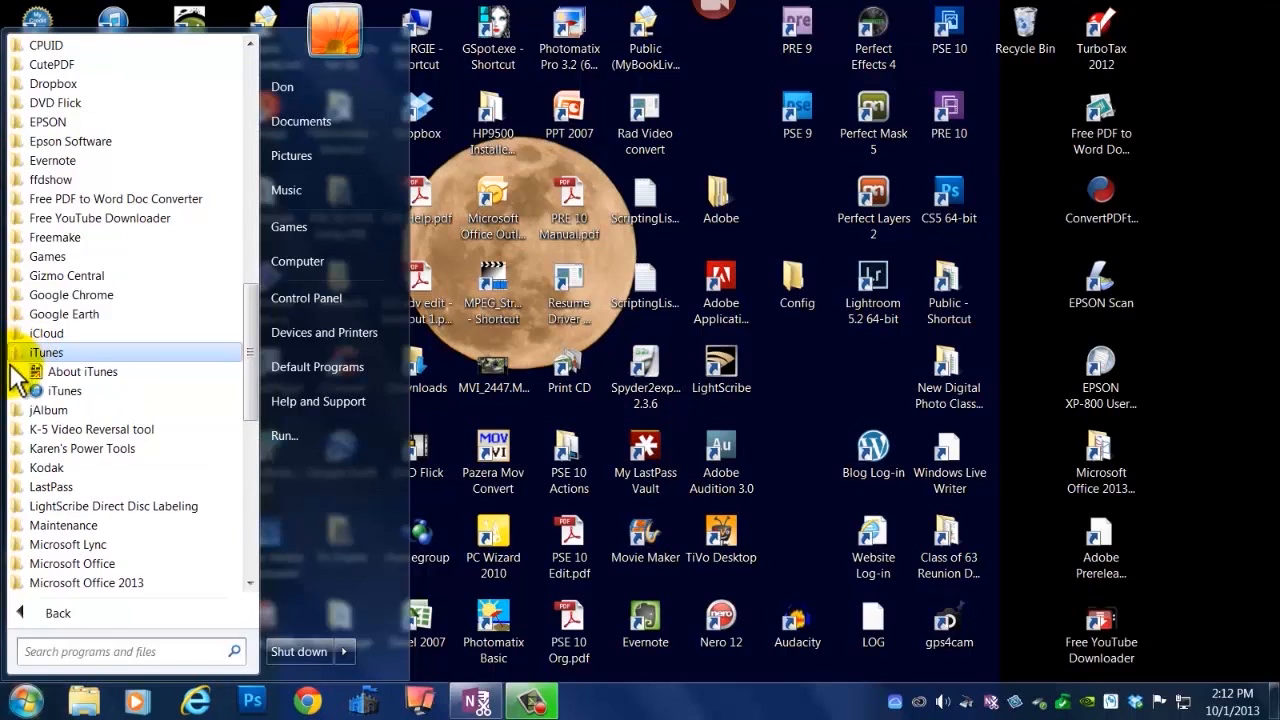
pyautogui.click(60, 391)
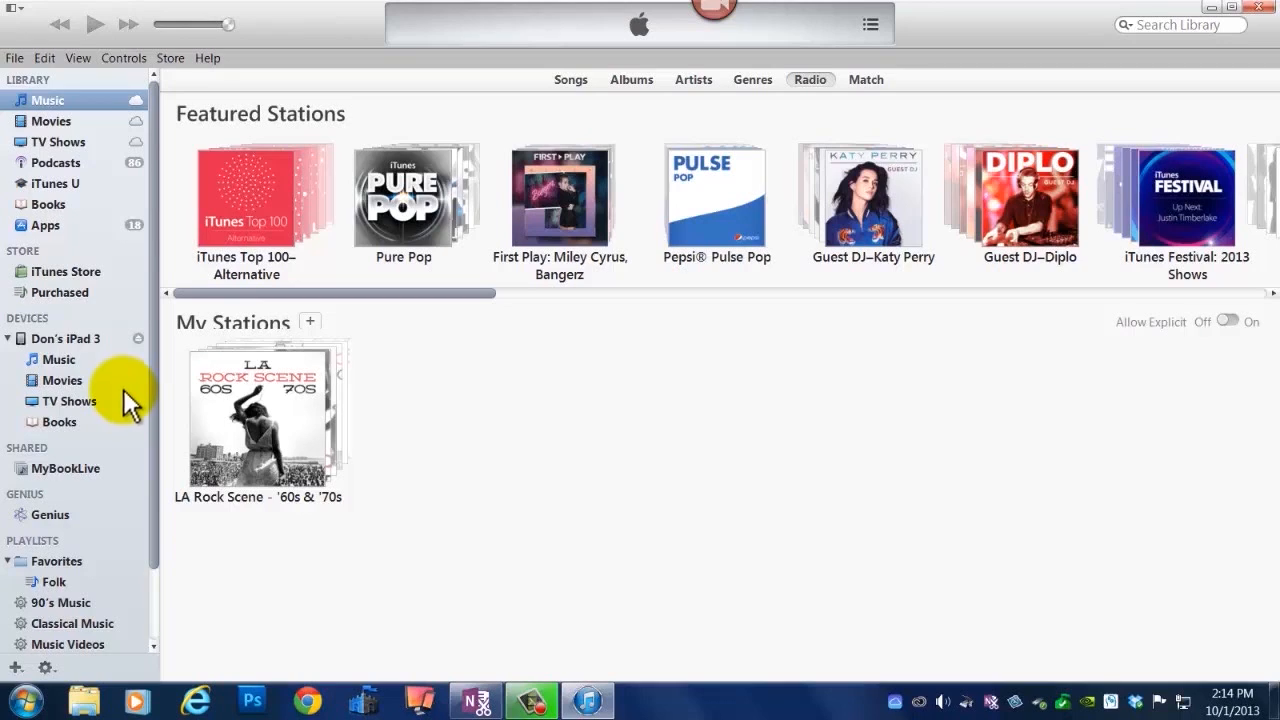
# Open the connected iPad's summary and review its backup settings and sync options.
pyautogui.click(24, 347)
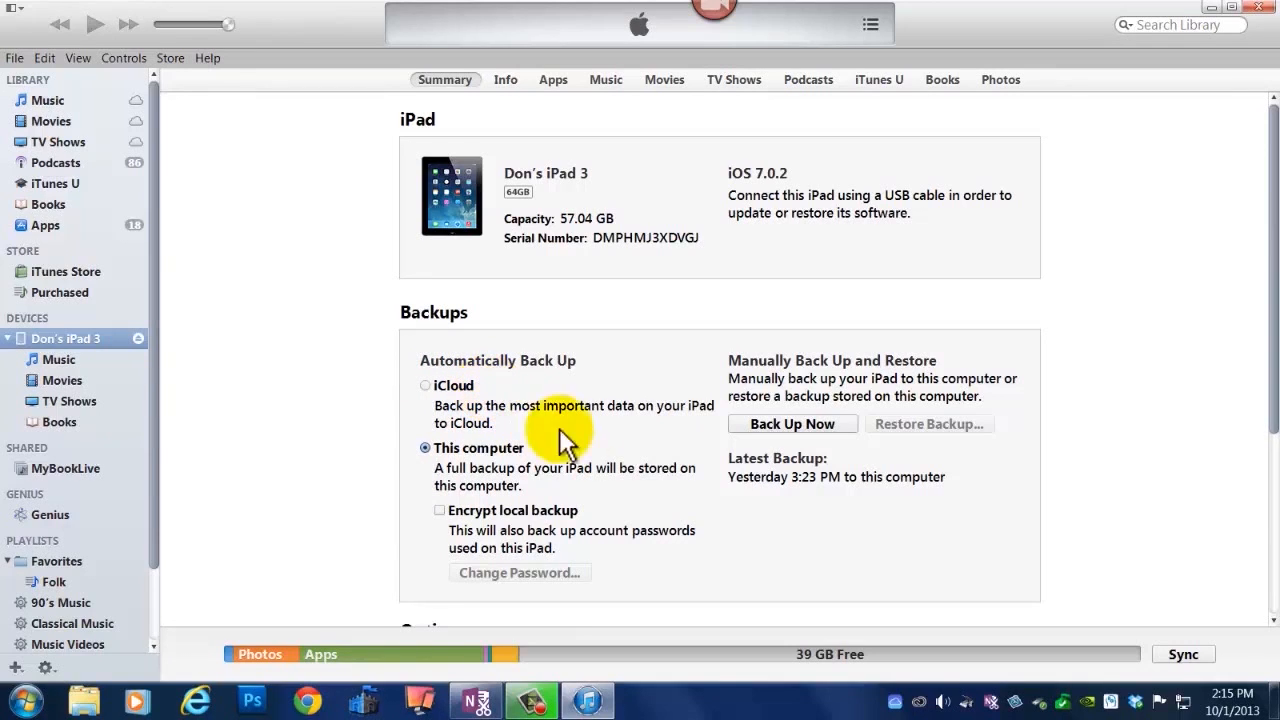
pyautogui.scroll(-1, 858, 566)
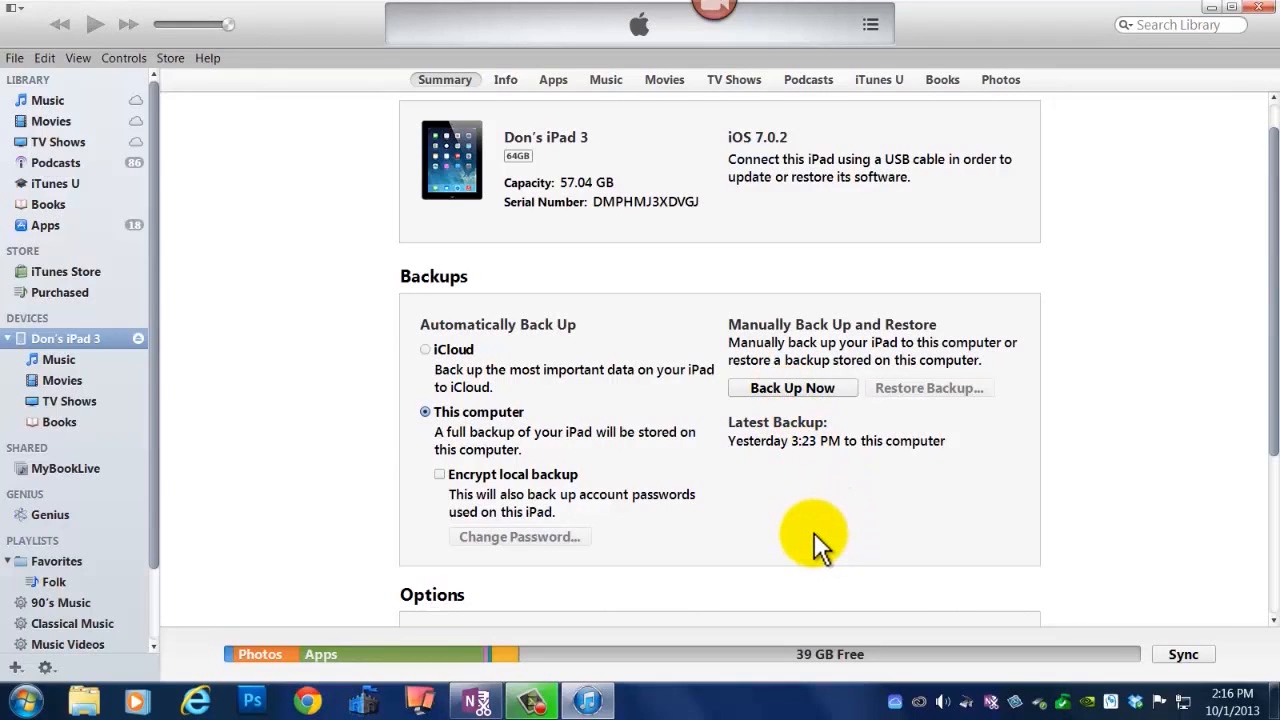
pyautogui.scroll(-3, 814, 532)
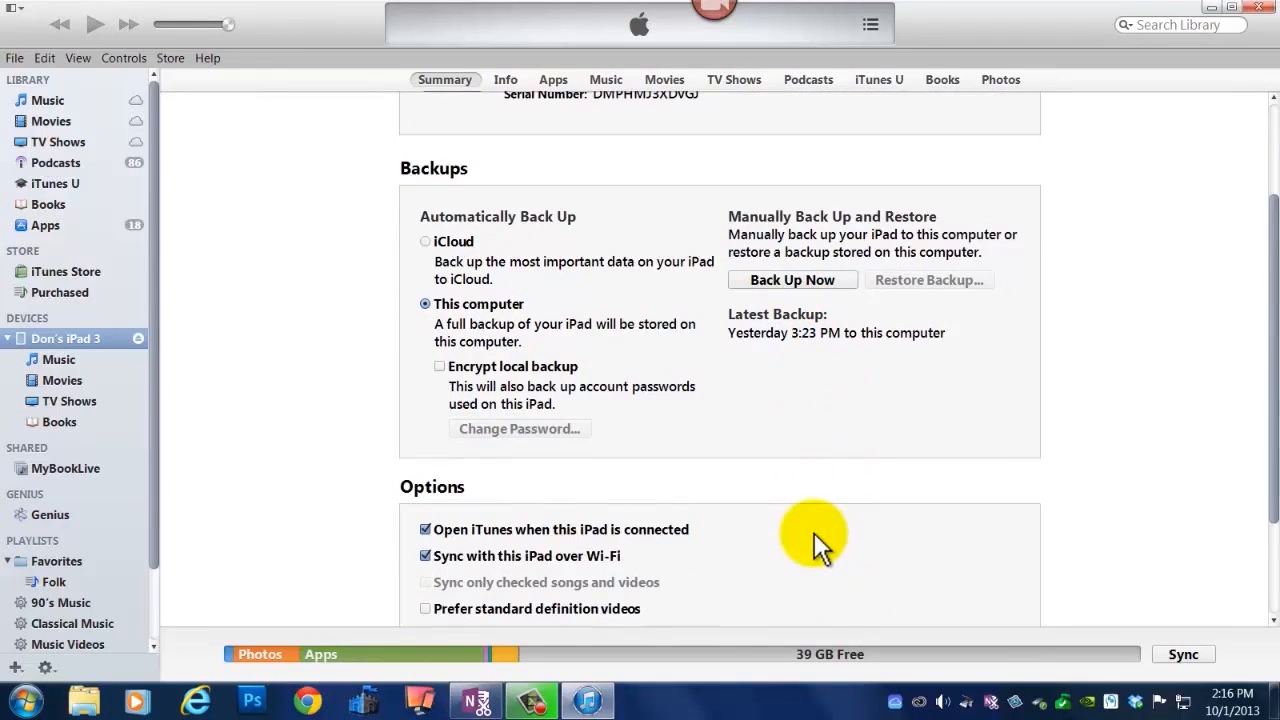
pyautogui.scroll(-4, 814, 532)
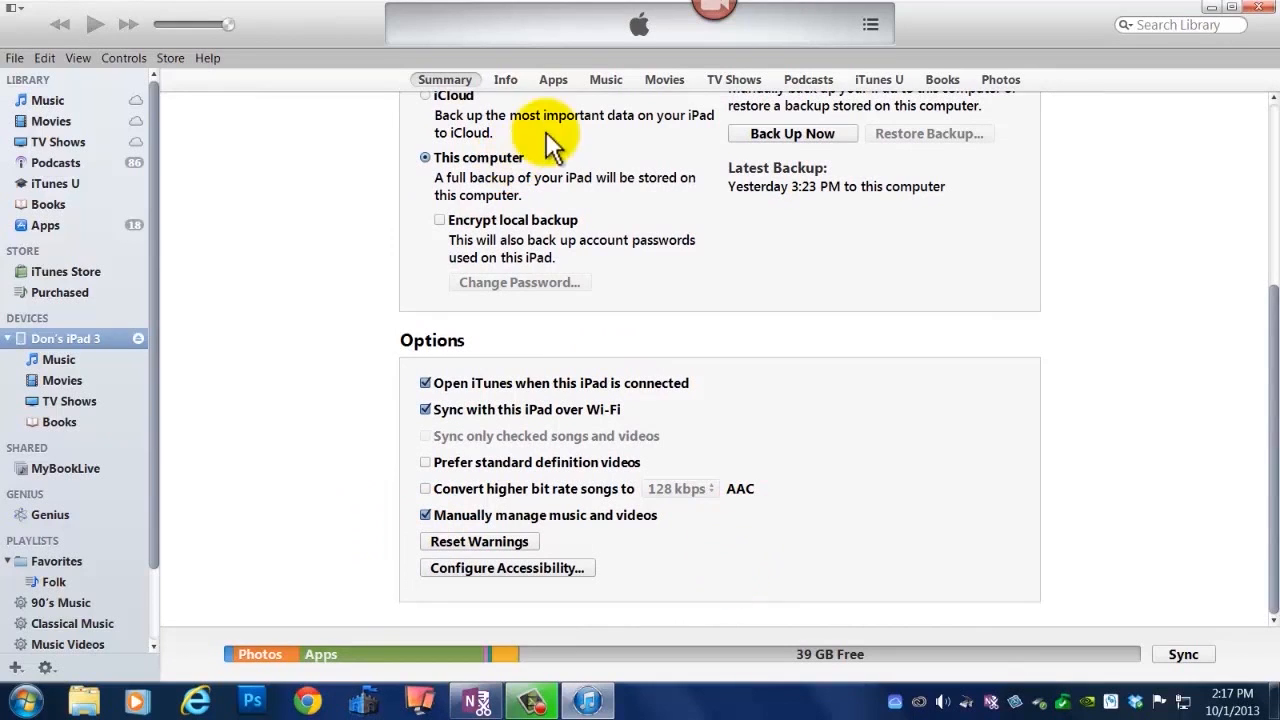
# Open the iPad's Info settings and review the contact and calendar syncing with Outlook.
pyautogui.click(505, 85)
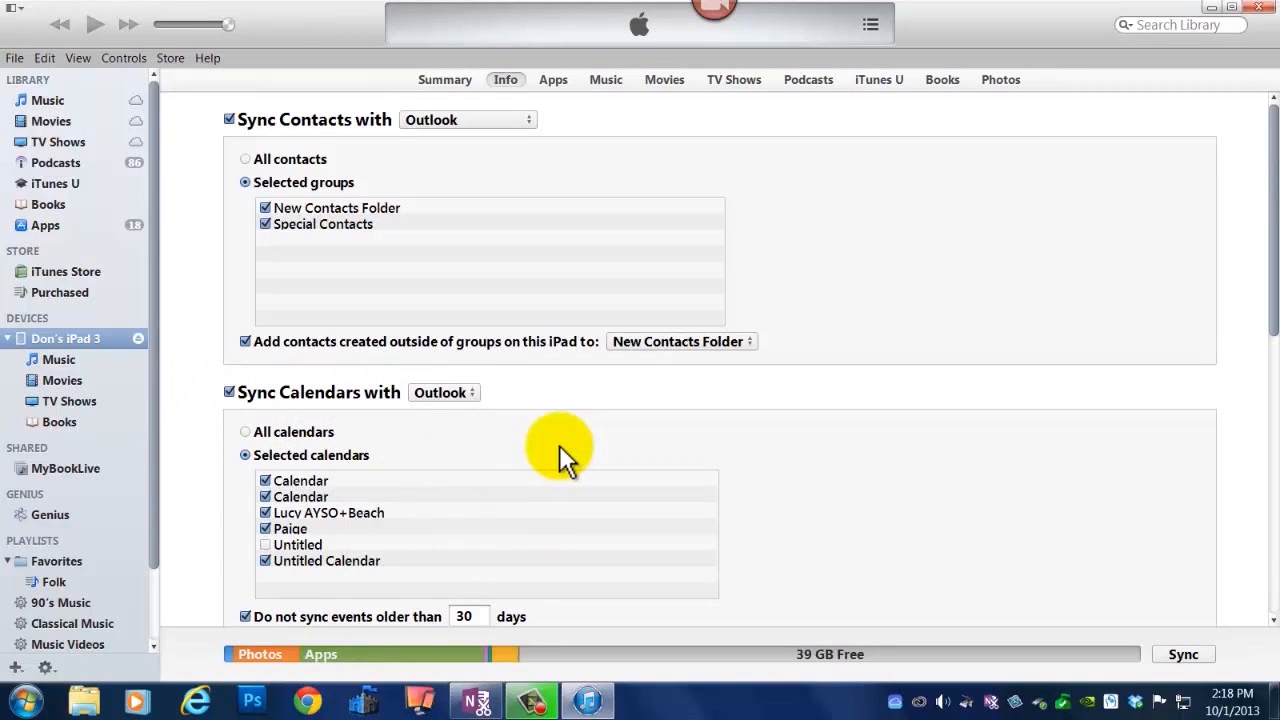
pyautogui.scroll(-1, 559, 445)
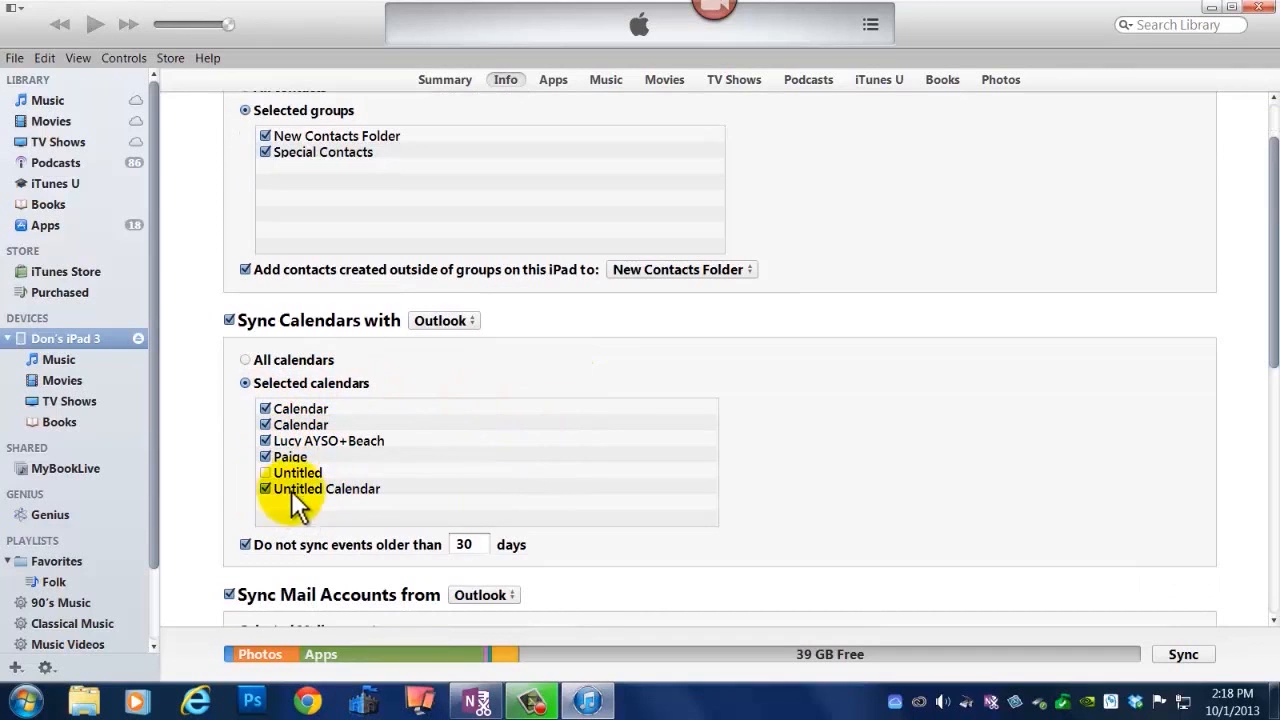
pyautogui.scroll(-1, 692, 466)
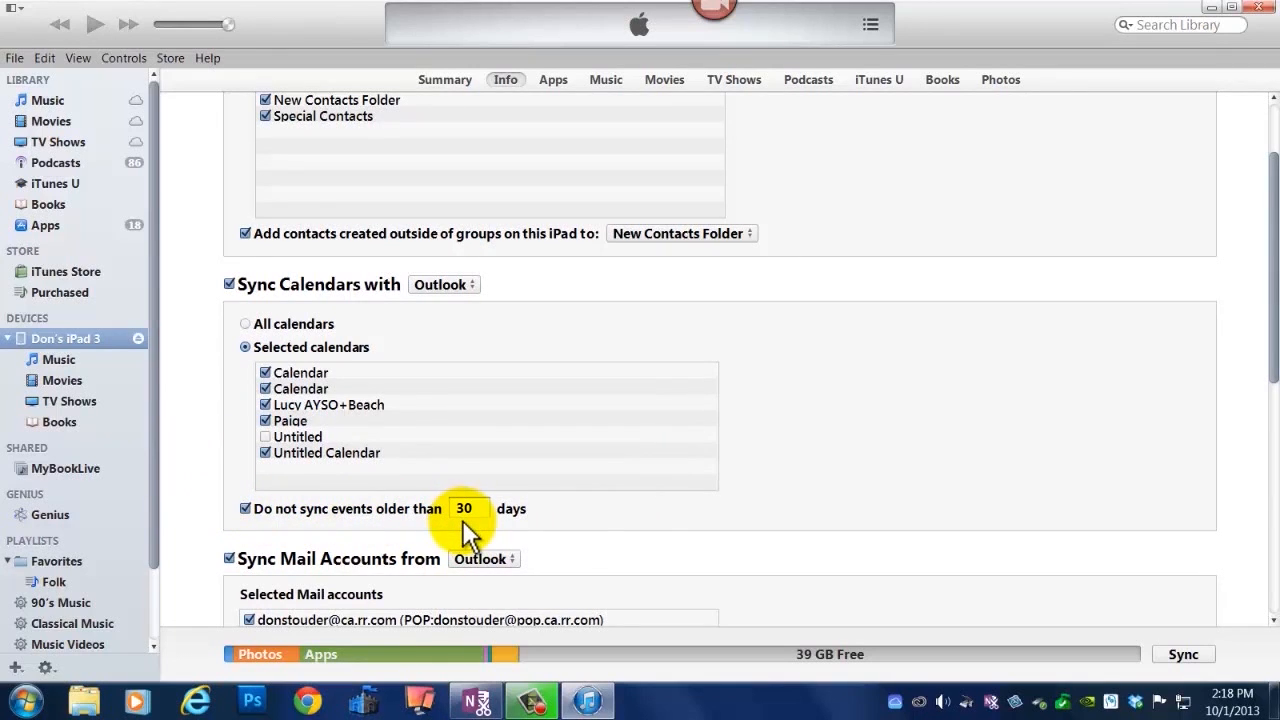
pyautogui.scroll(-1, 566, 486)
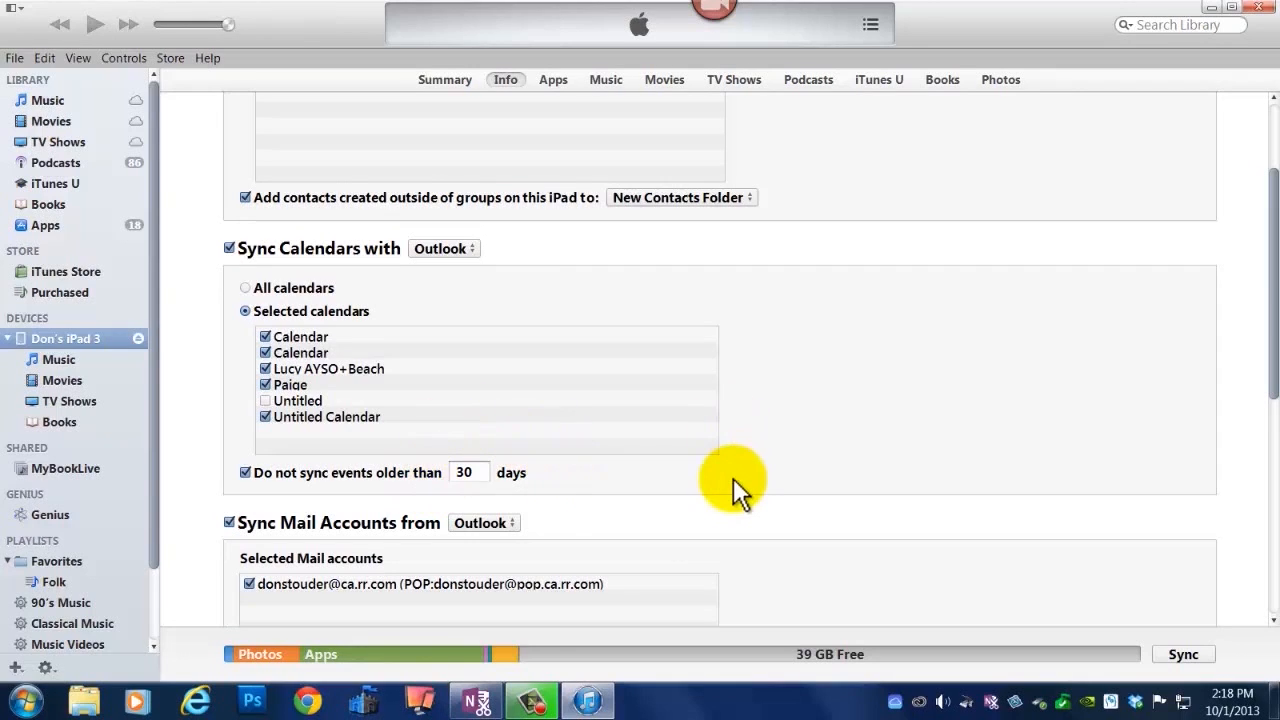
pyautogui.scroll(-1, 735, 483)
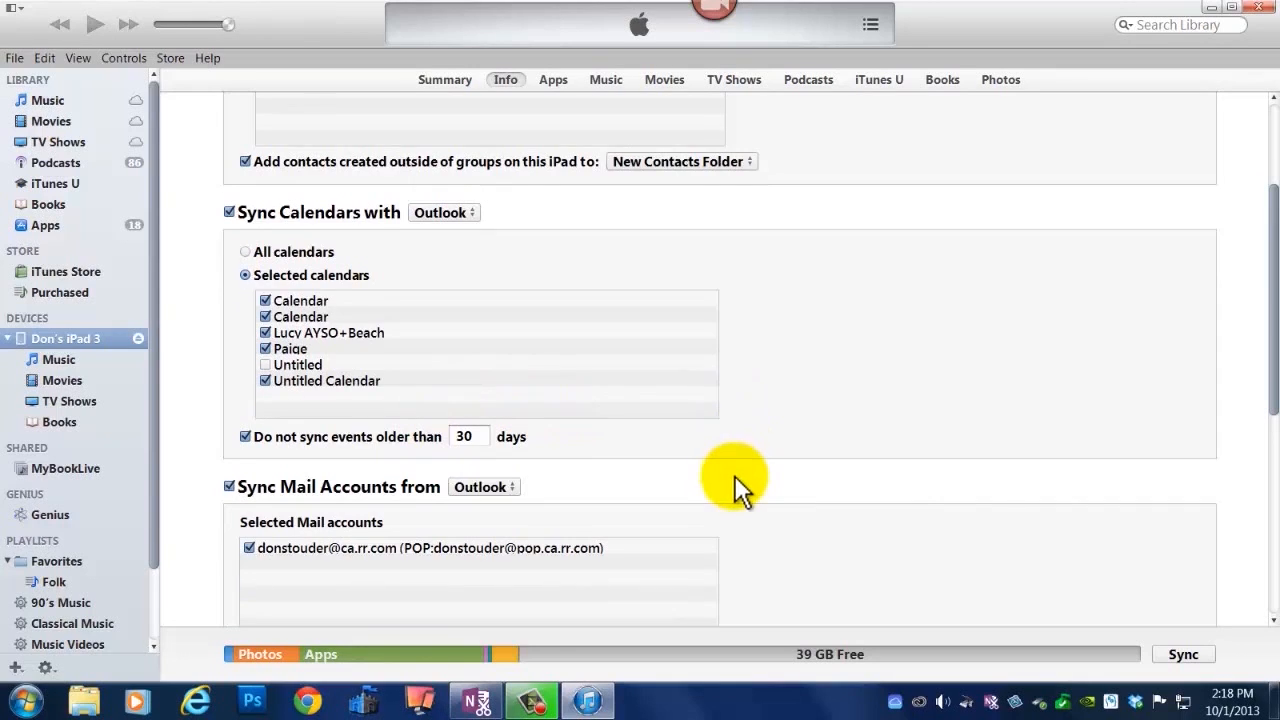
# Toggle the selected mail account off and on again, and check which browsers are available for bookmark syncing.
pyautogui.scroll(-2, 734, 478)
pyautogui.click(248, 477)
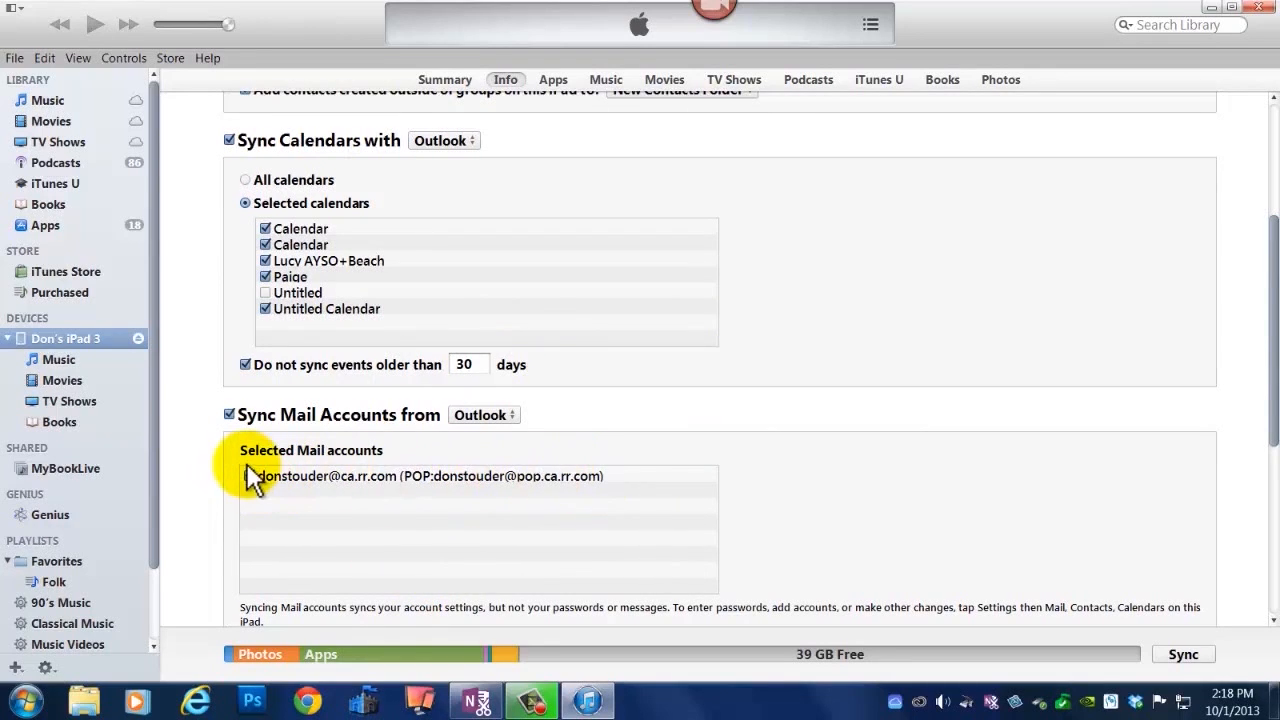
pyautogui.click(248, 477)
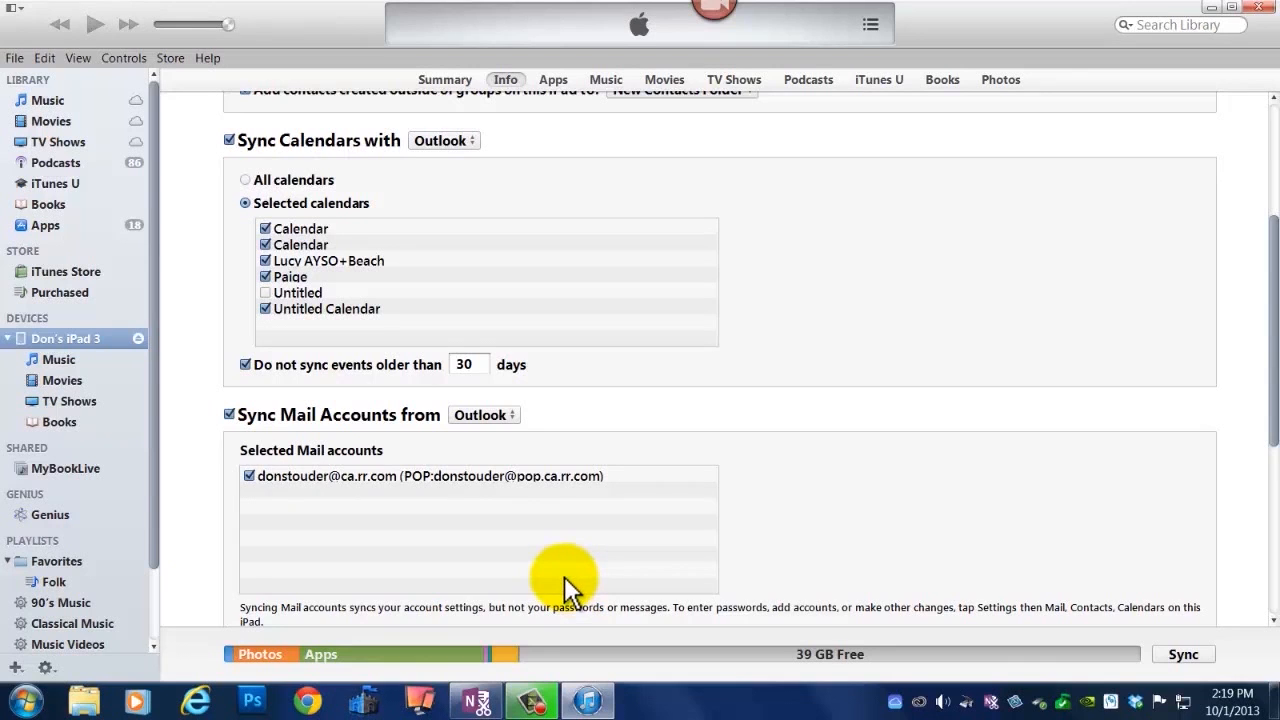
pyautogui.scroll(-3, 564, 576)
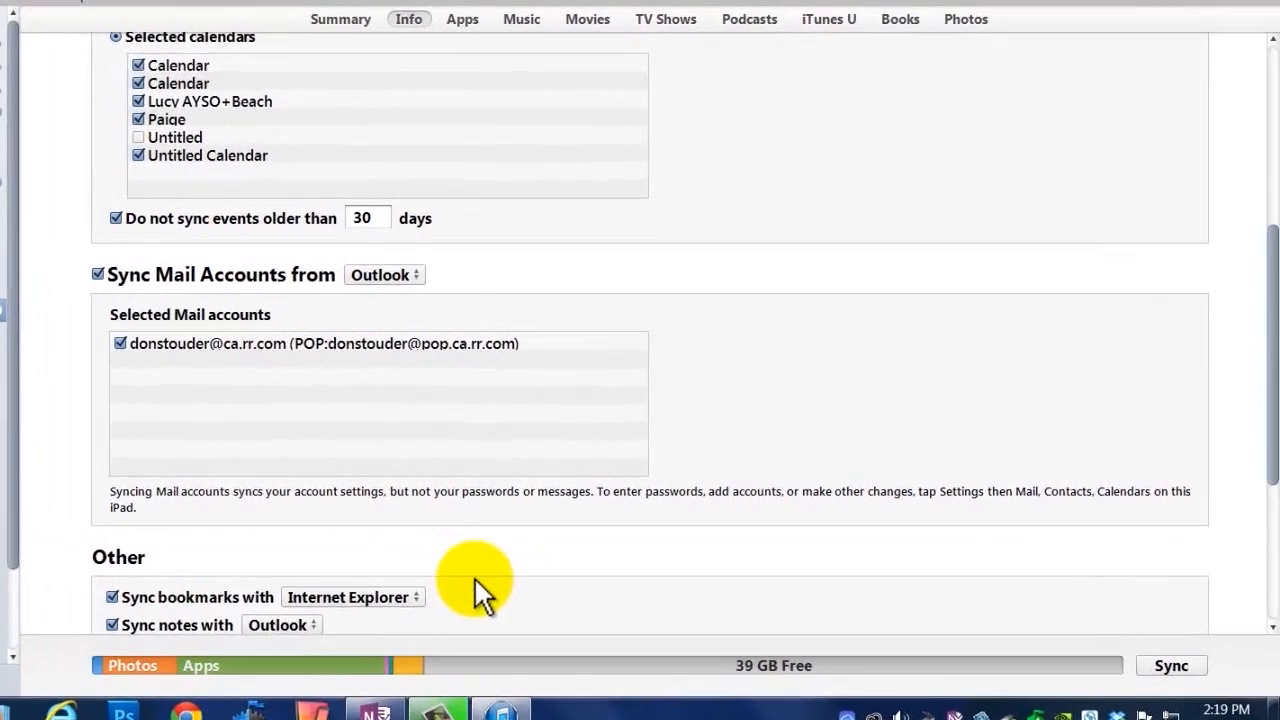
pyautogui.scroll(-1, 476, 580)
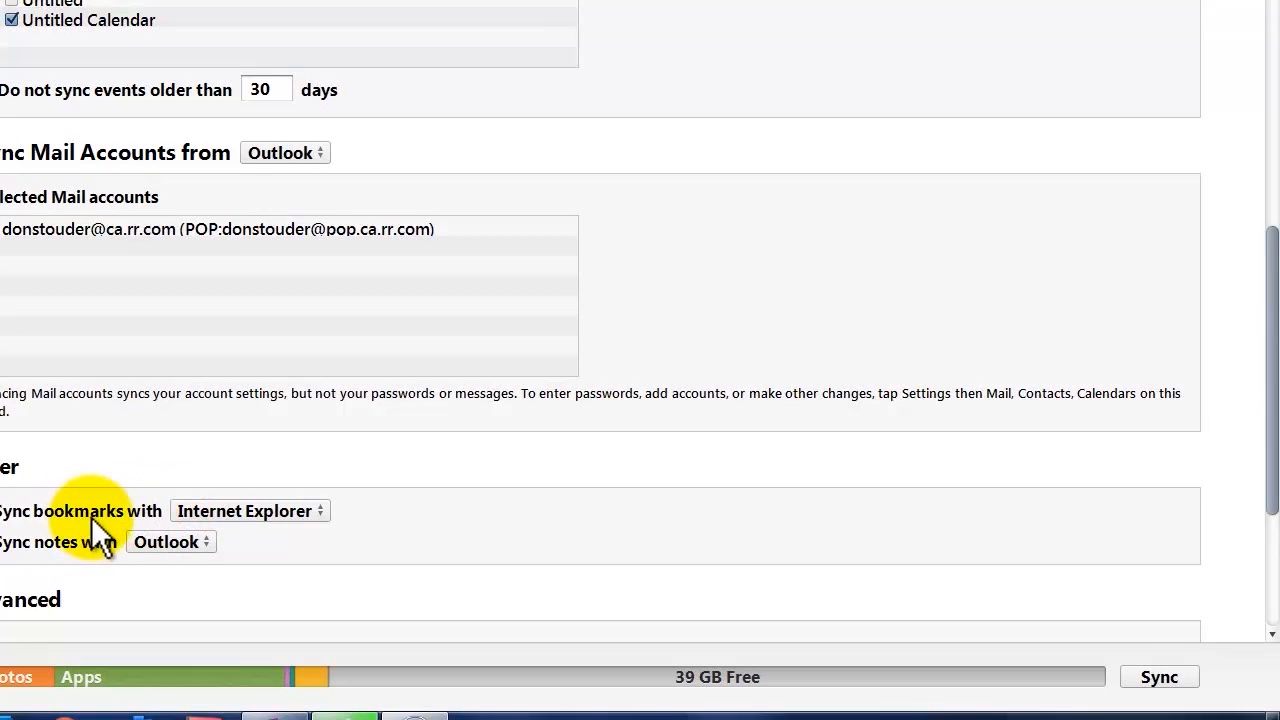
pyautogui.click(321, 515)
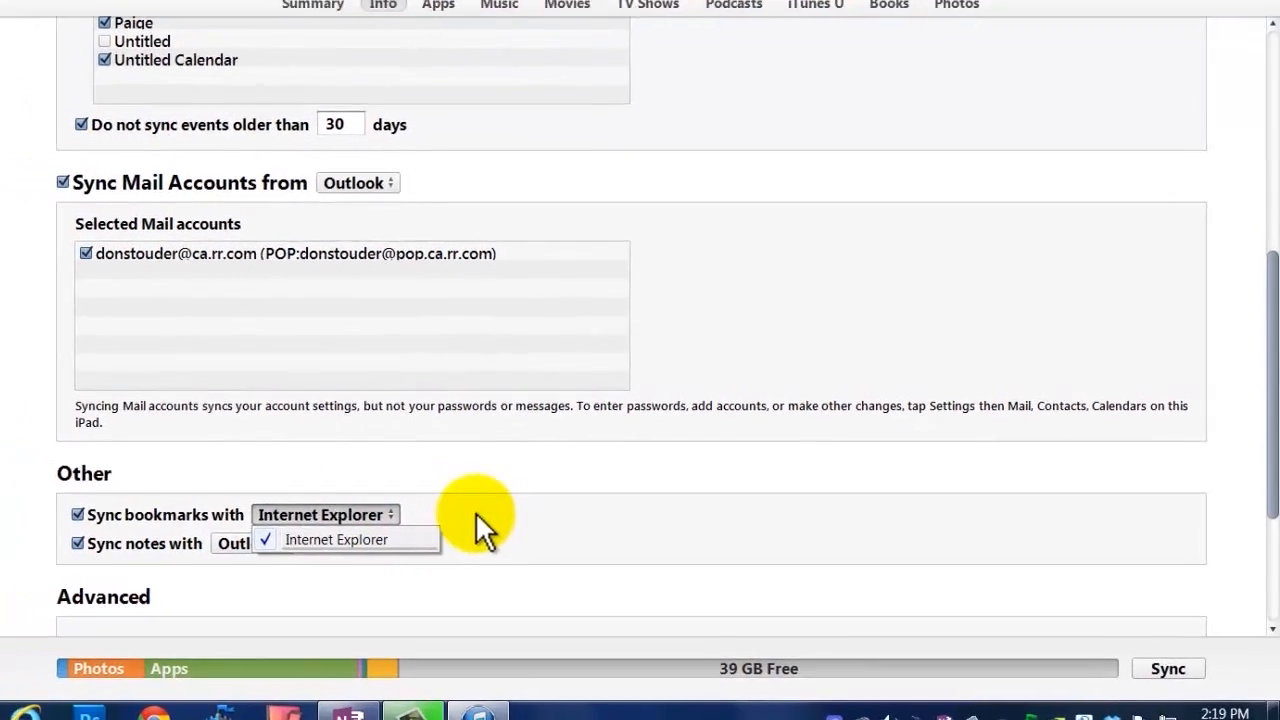
pyautogui.click(477, 520)
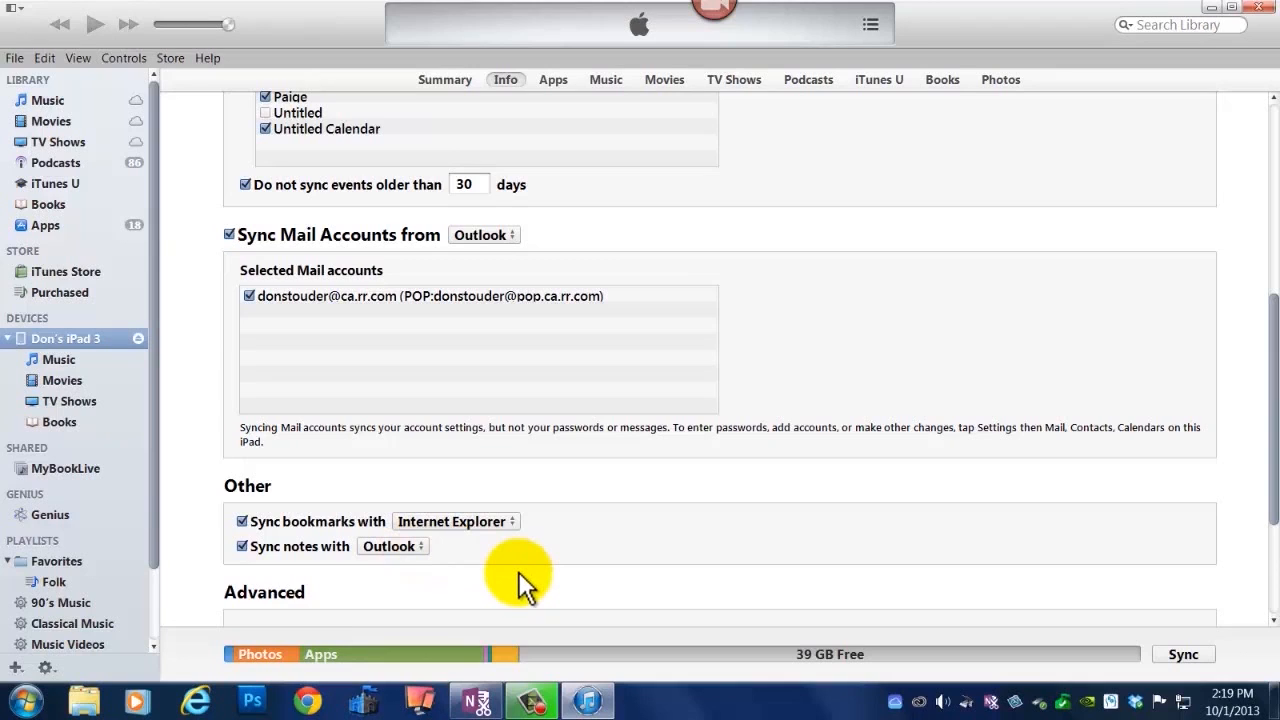
# Examine the Advanced options for replacing information on this iPad during the next sync.
pyautogui.scroll(-1, 519, 576)
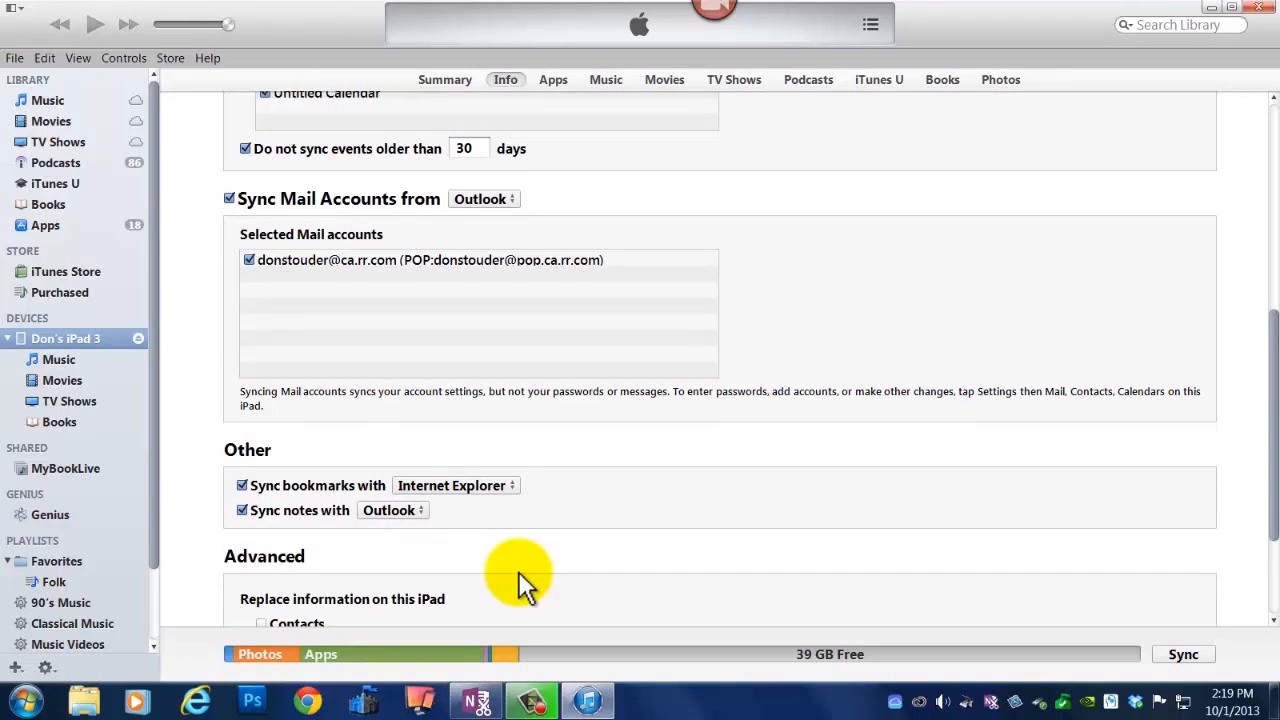
pyautogui.scroll(-2, 519, 576)
pyautogui.scroll(-2, 519, 576)
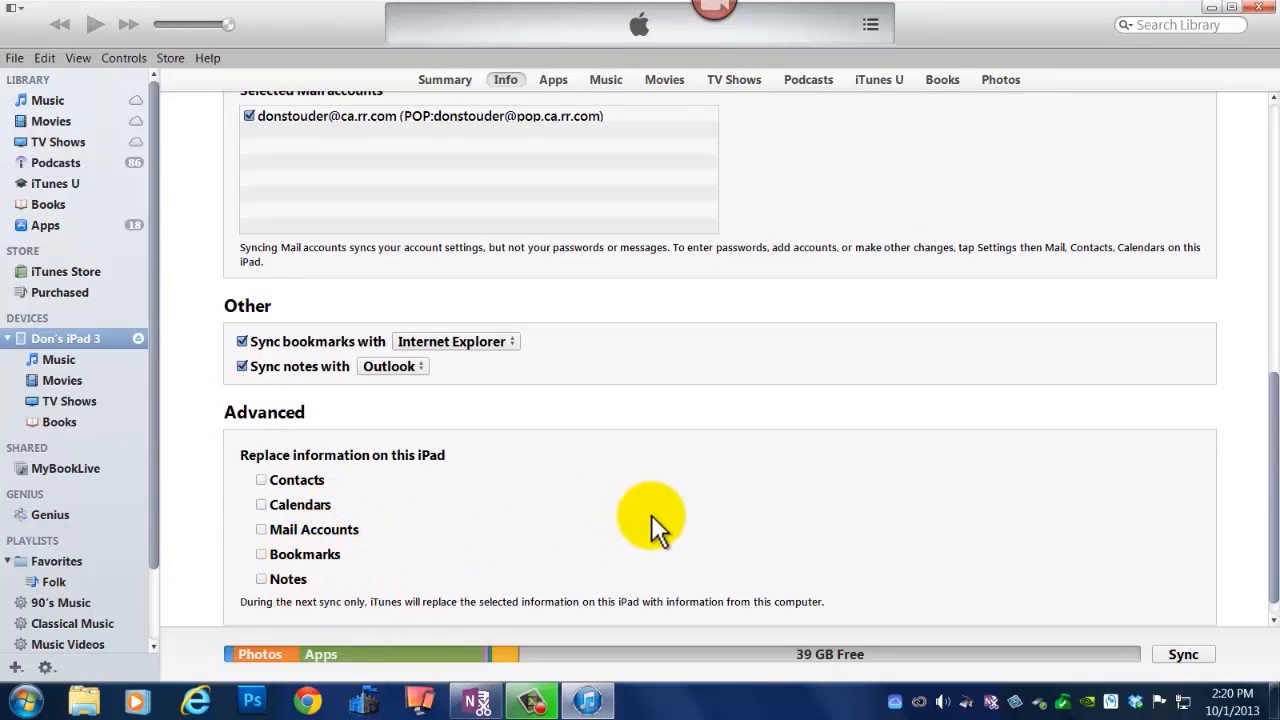
pyautogui.scroll(-1, 651, 514)
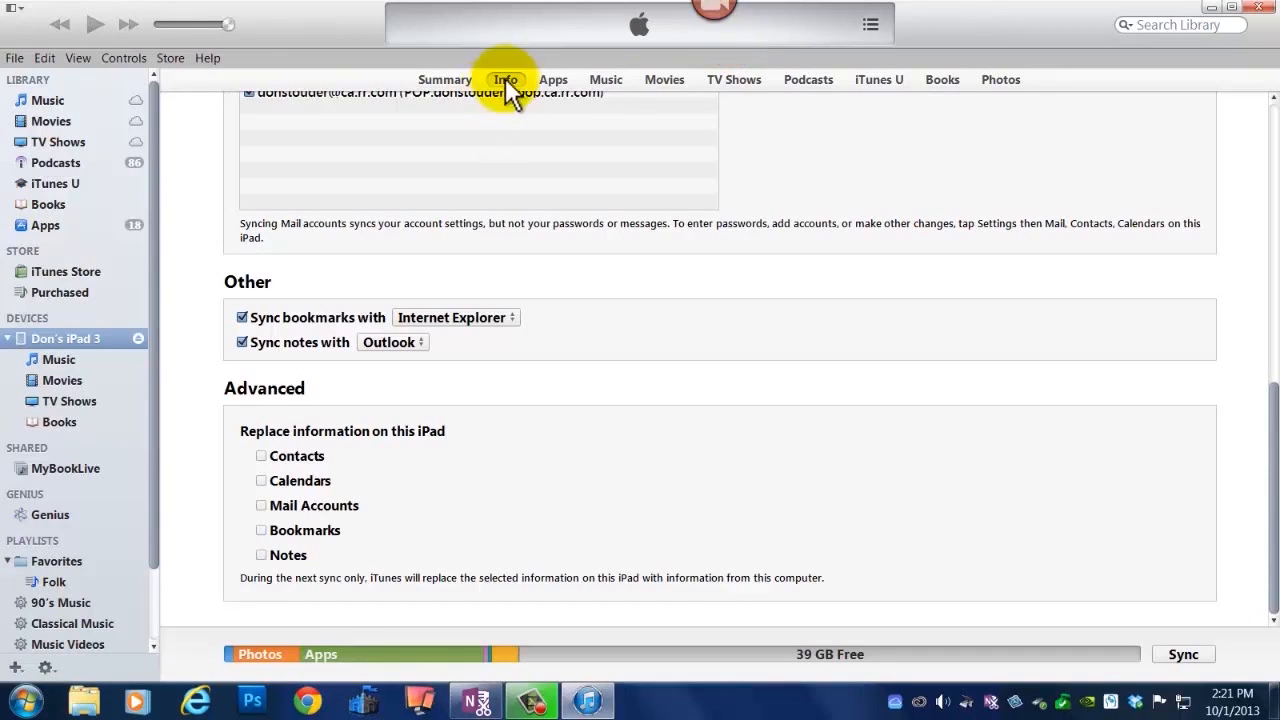
# Show the iPad's apps and check how much storage the photos, other data and apps categories use.
pyautogui.click(555, 82)
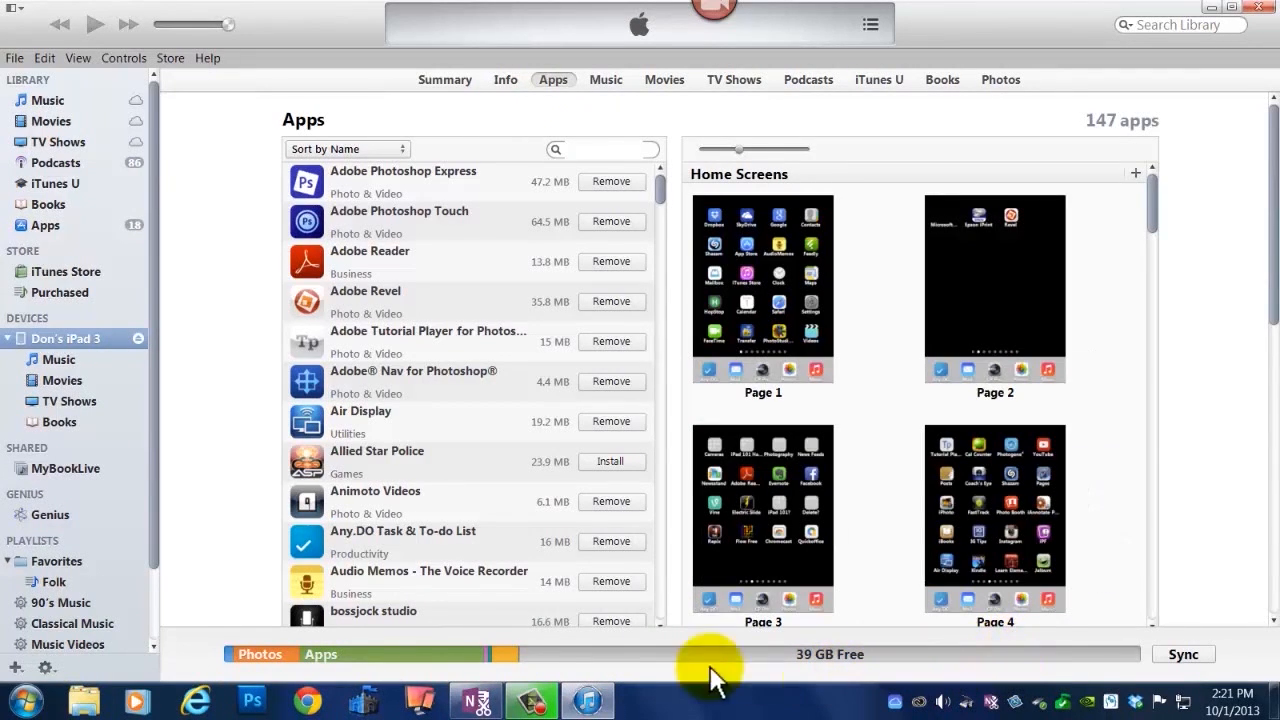
pyautogui.moveTo(404, 661)
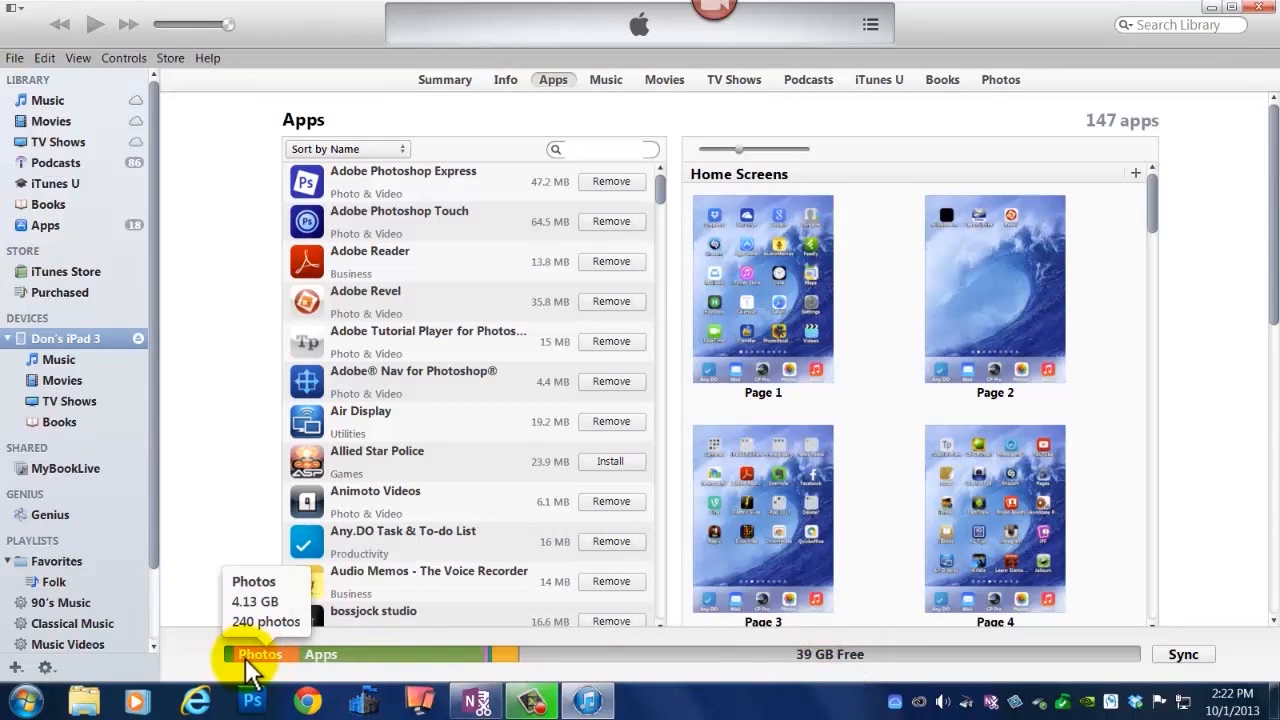
pyautogui.moveTo(496, 658)
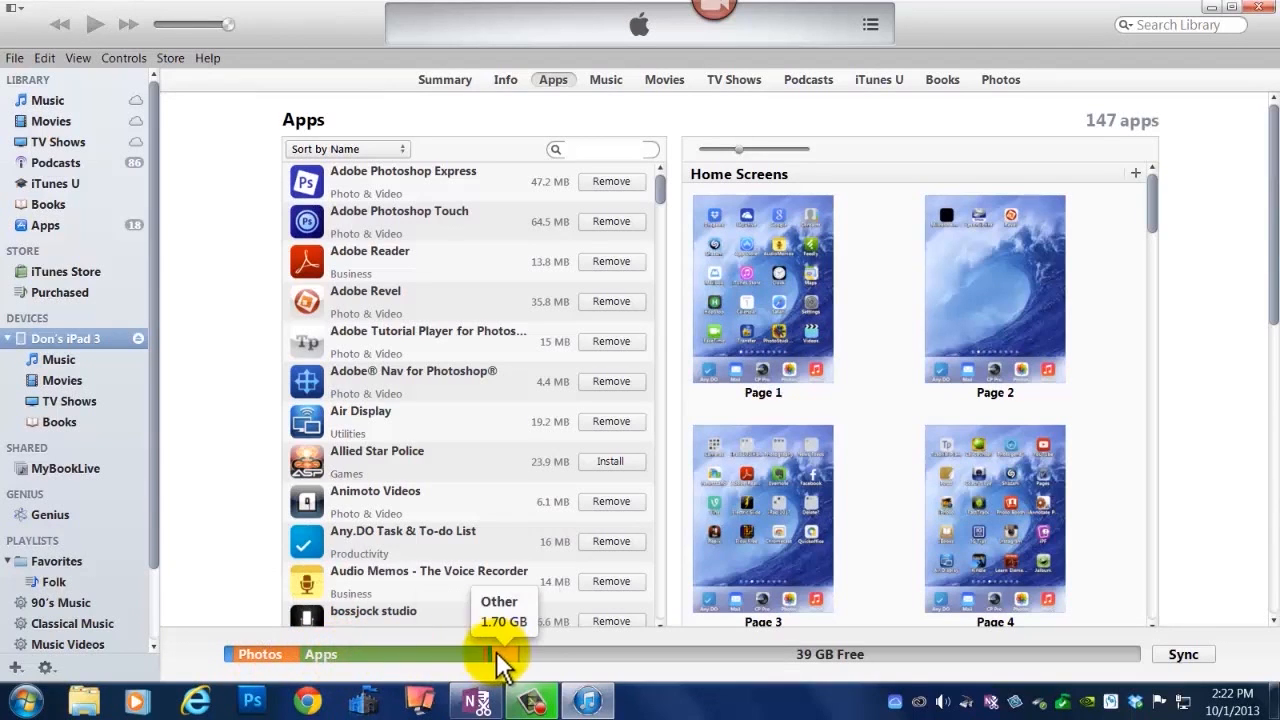
pyautogui.moveTo(311, 662)
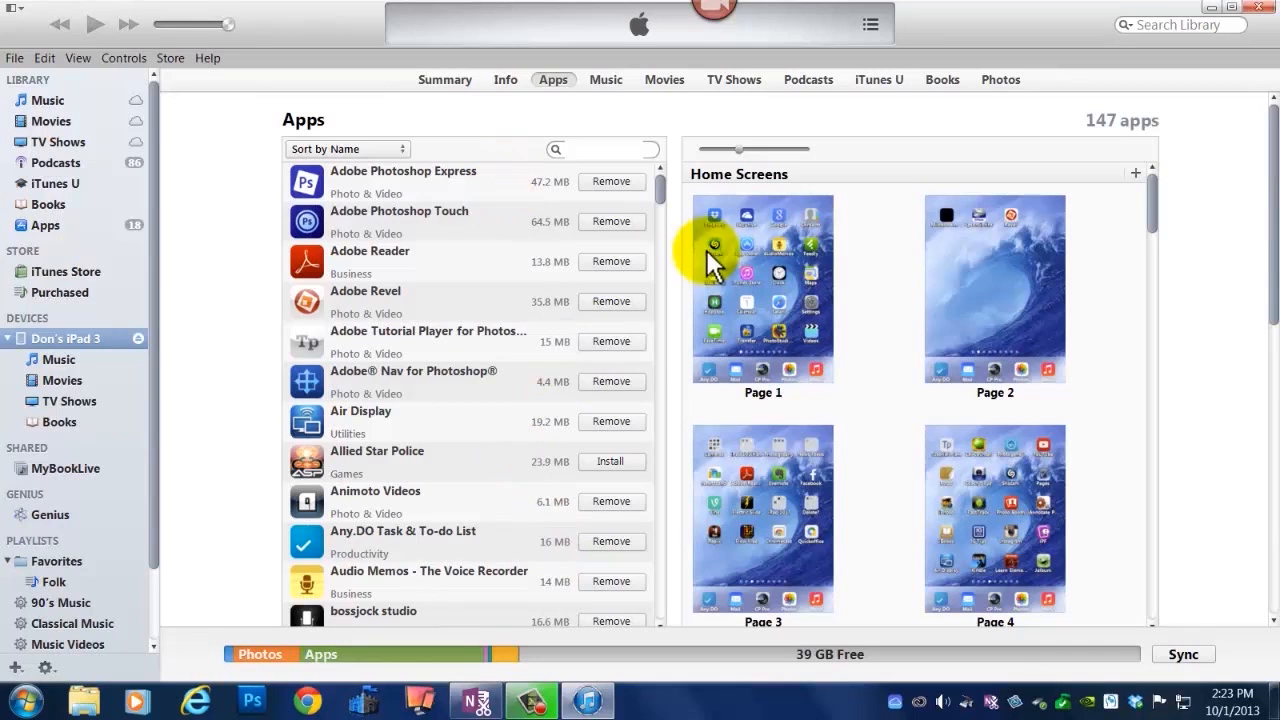
# Examine the iPad's home screen pages and the app folder layouts listed below them, including Cameras.
pyautogui.scroll(-2, 879, 390)
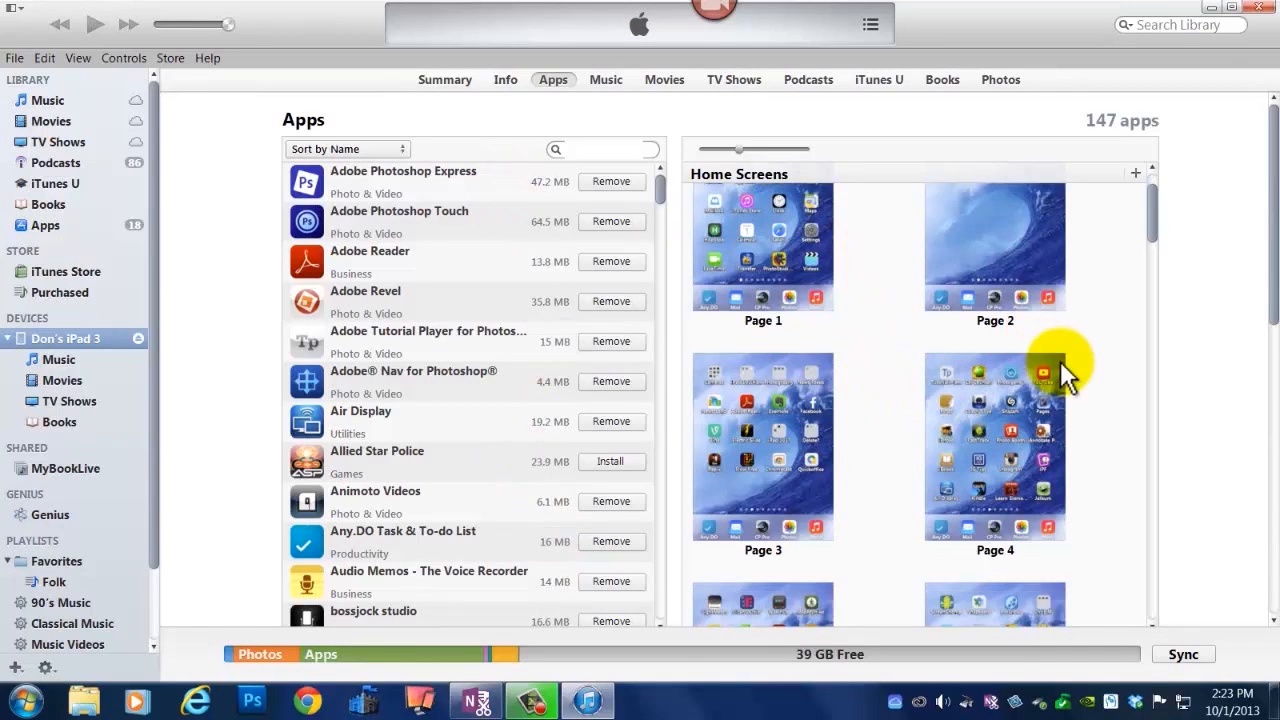
pyautogui.scroll(-4, 1060, 361)
pyautogui.scroll(-8, 1058, 368)
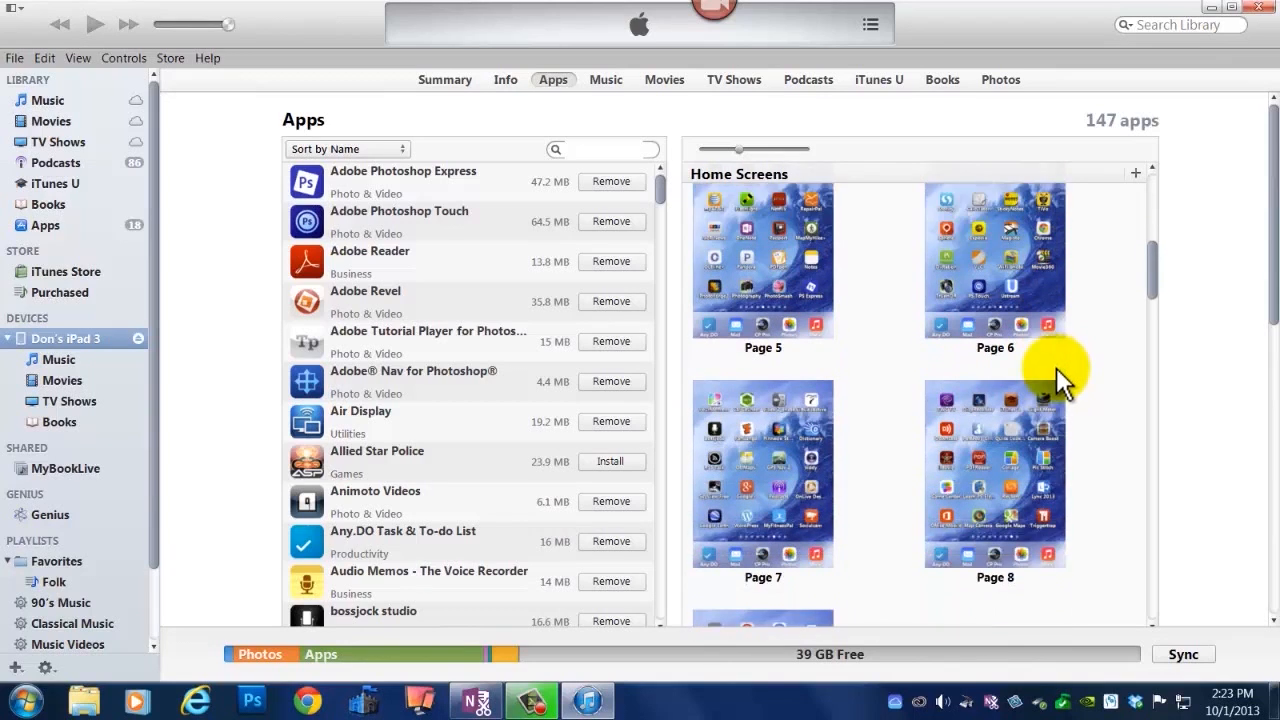
pyautogui.scroll(-5, 1058, 372)
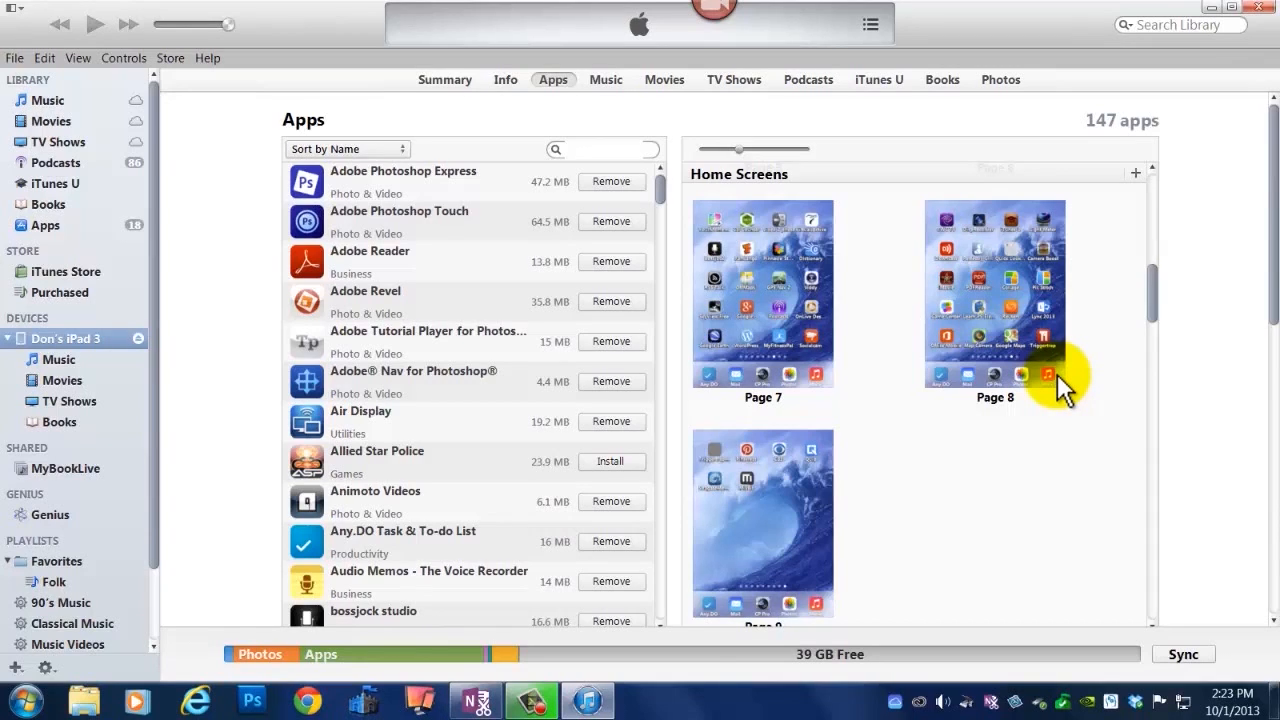
pyautogui.scroll(-5, 822, 362)
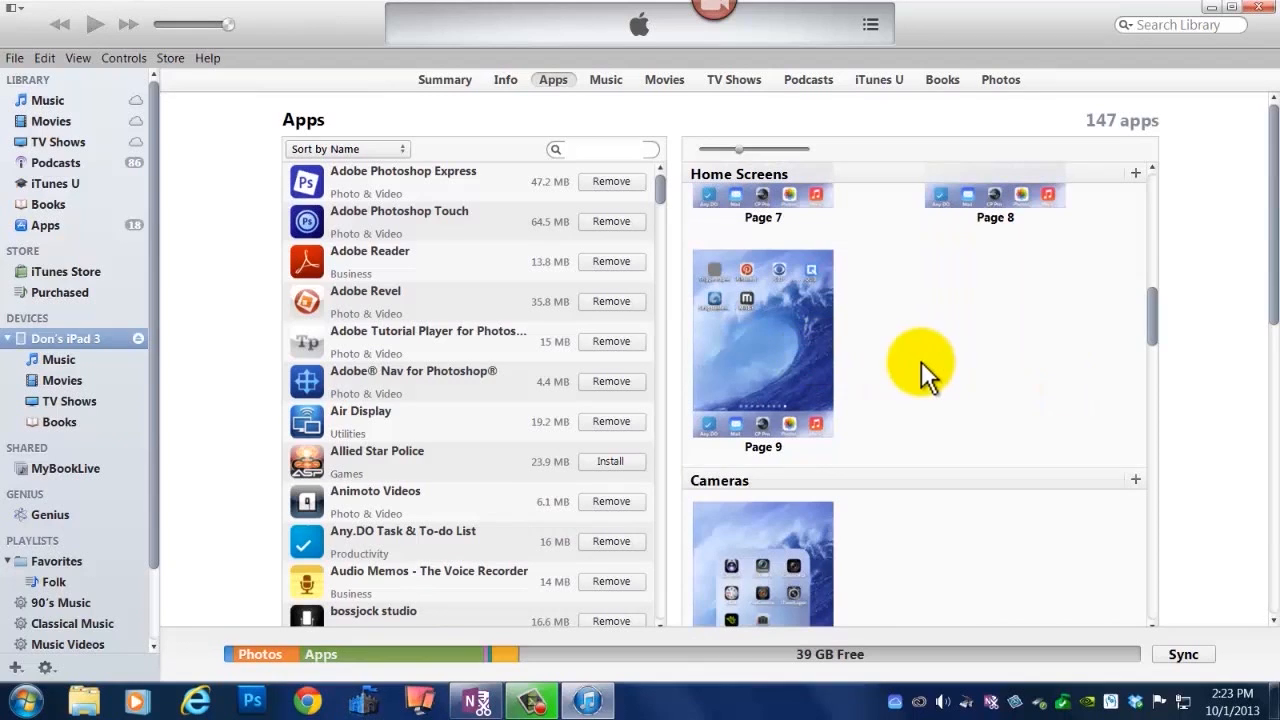
pyautogui.scroll(1, 803, 377)
pyautogui.scroll(-5, 805, 377)
pyautogui.scroll(-2, 808, 385)
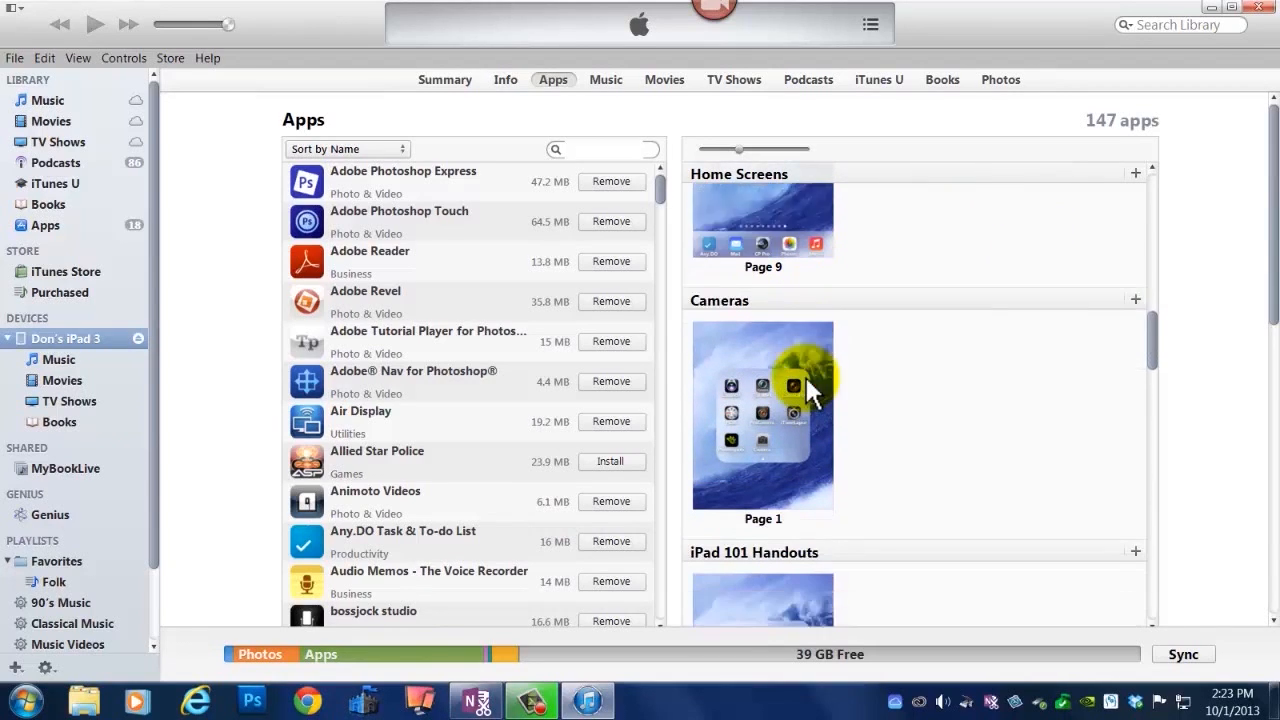
# Examine the app folder layouts listed below the home screens, from Cameras and iPad 101 Handouts through Newsstand to Delete?
pyautogui.scroll(-1, 790, 310)
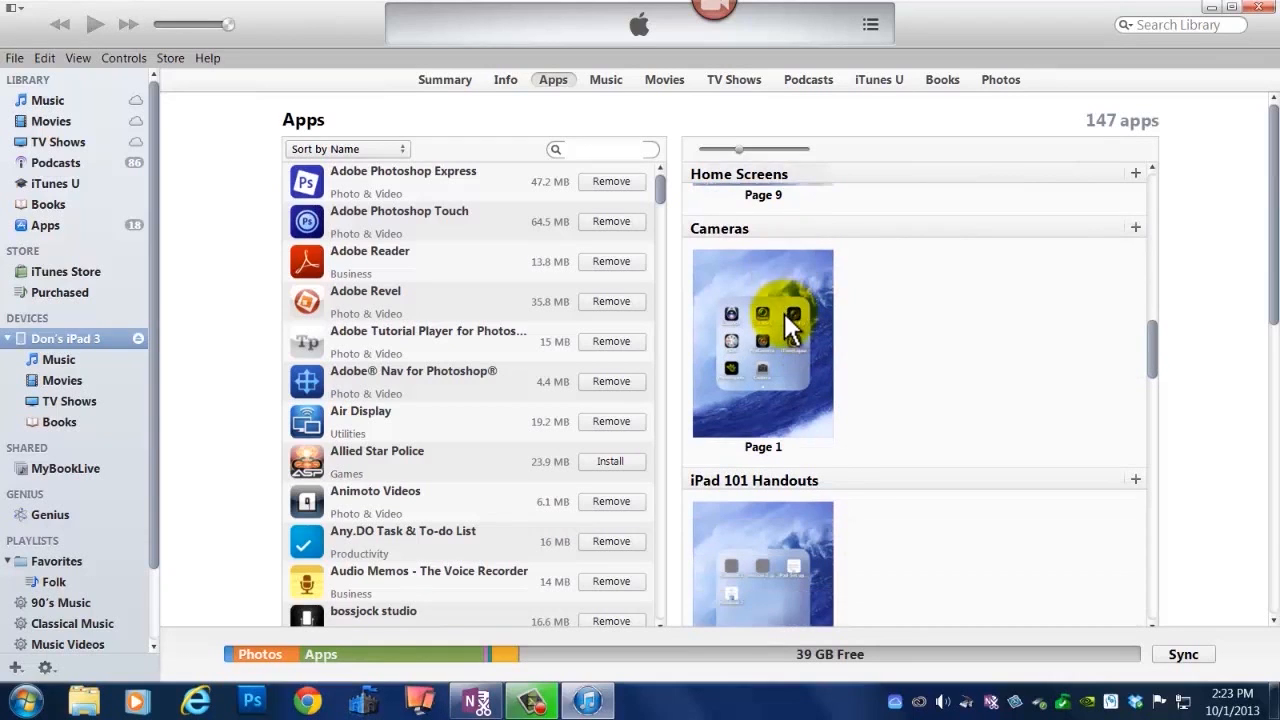
pyautogui.scroll(-6, 826, 380)
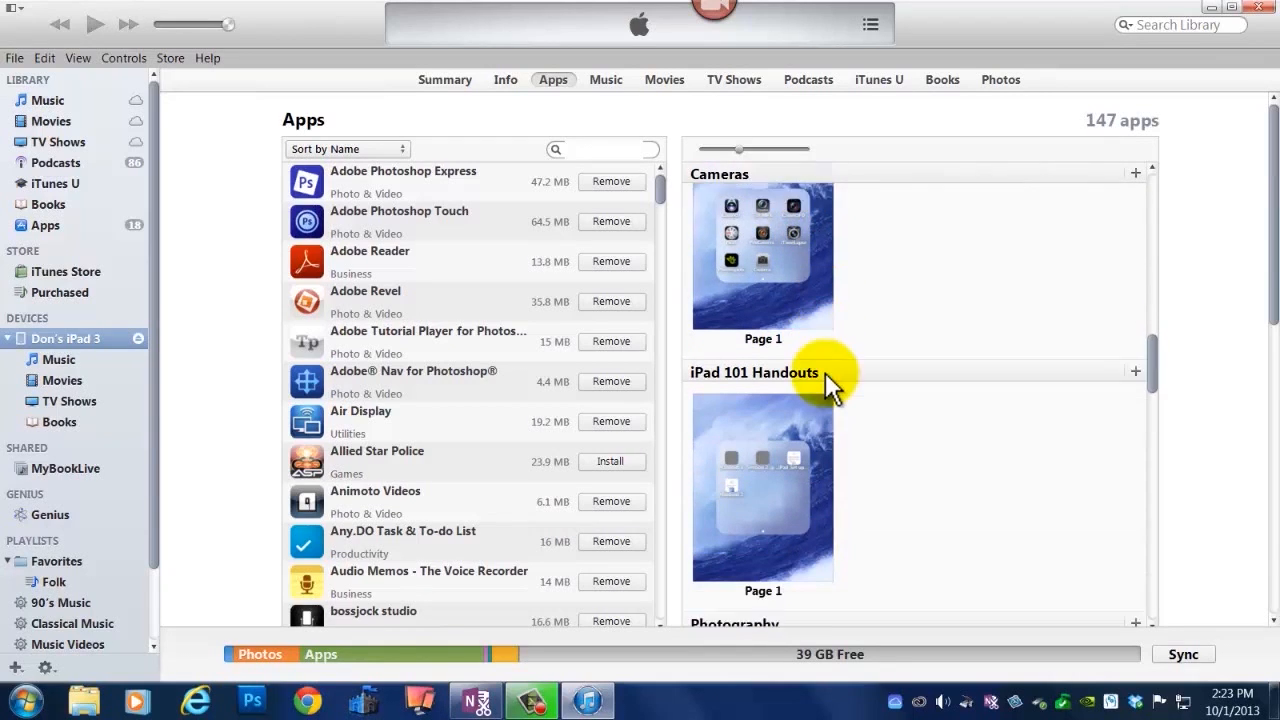
pyautogui.scroll(-7, 826, 382)
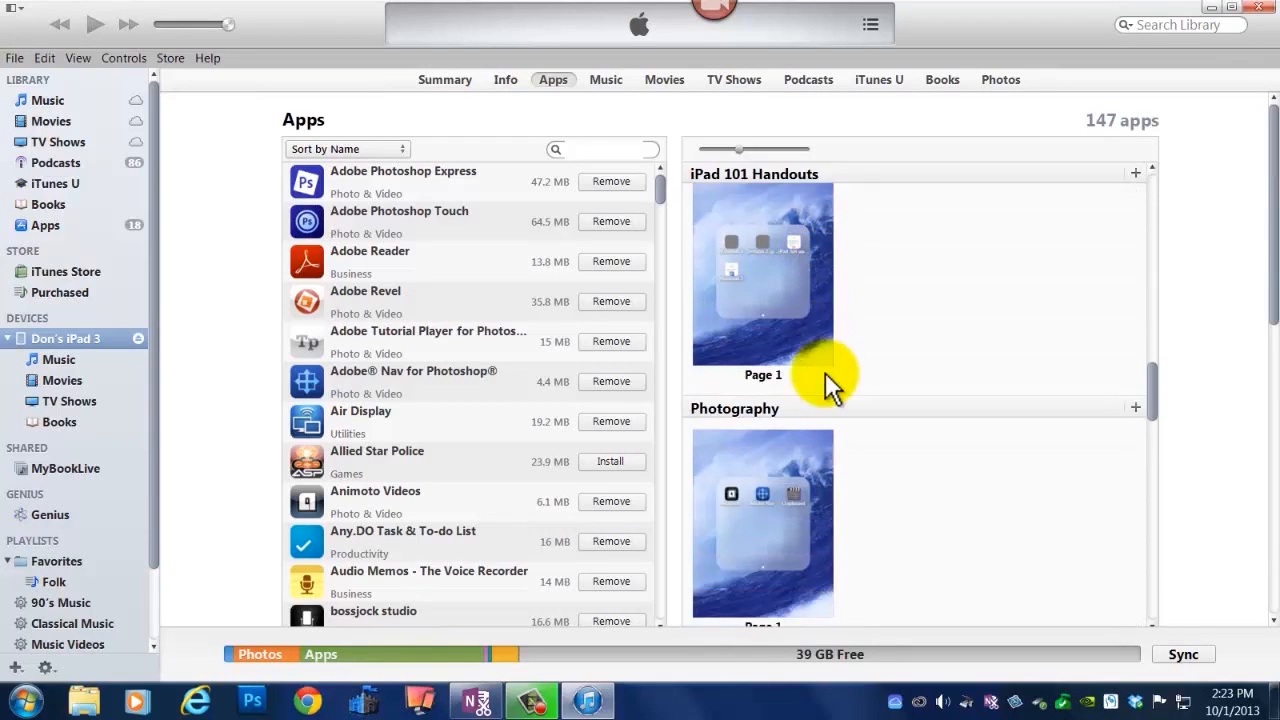
pyautogui.scroll(-8, 825, 372)
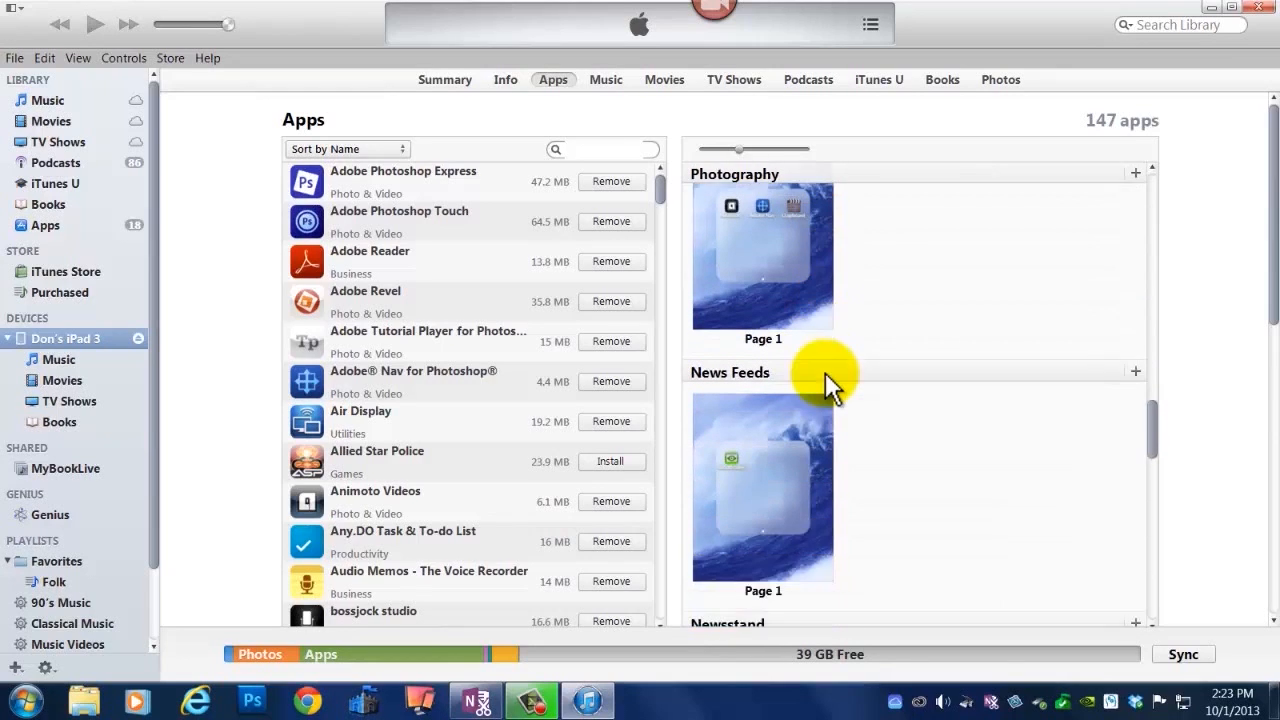
pyautogui.scroll(-7, 826, 372)
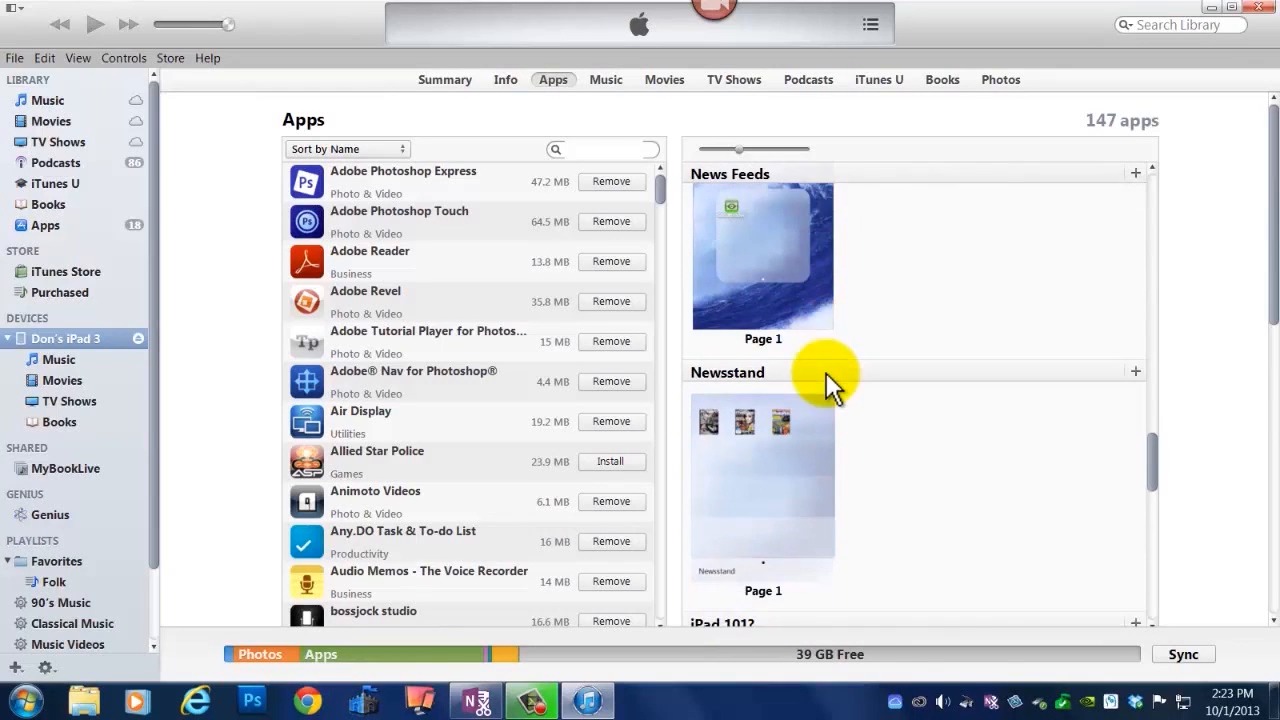
pyautogui.scroll(-8, 826, 372)
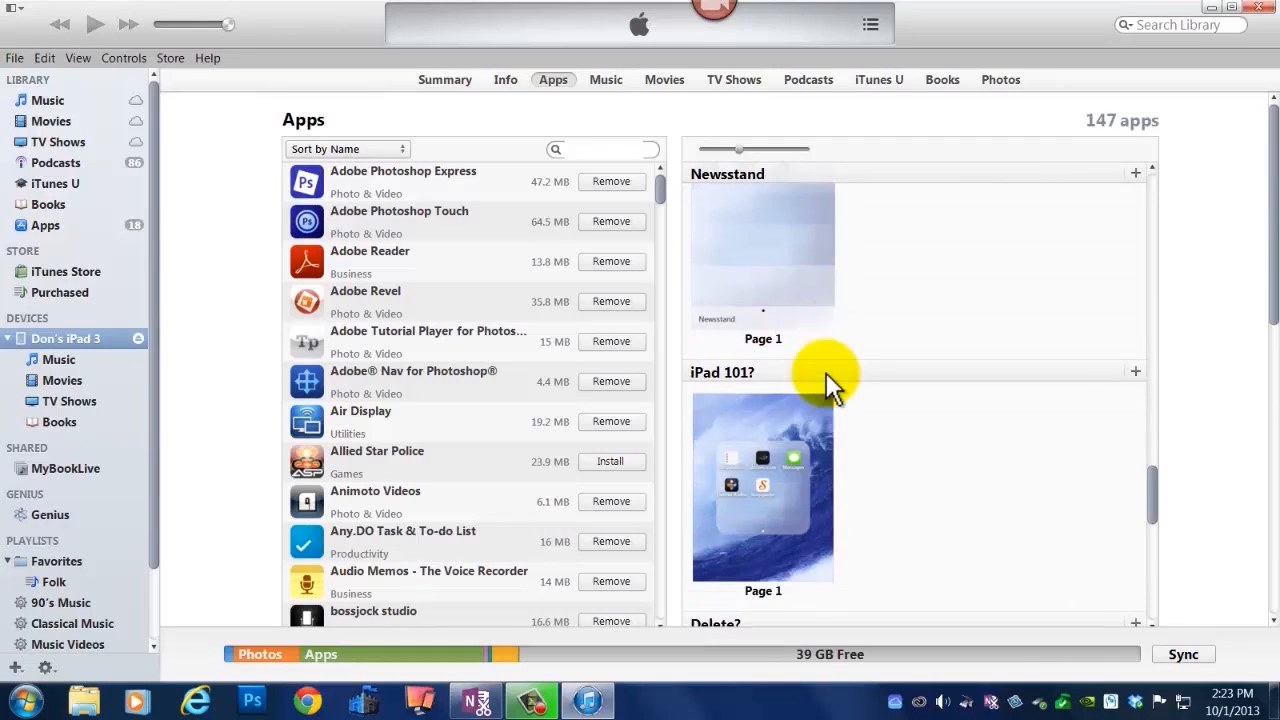
pyautogui.scroll(-5, 826, 380)
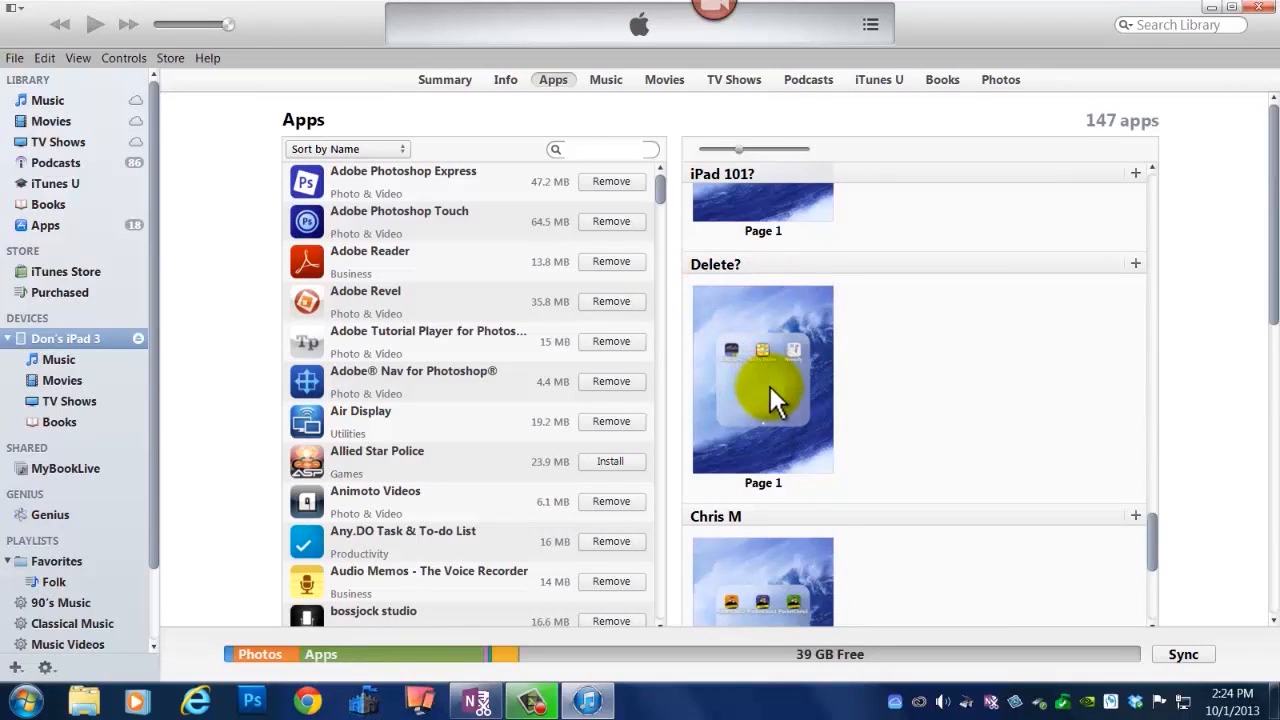
pyautogui.scroll(-2, 770, 386)
# Enlarge home screen Page 3, move the Repix app to the last place after Quickoffice, and close the enlarged page.
pyautogui.scroll(4, 770, 386)
pyautogui.scroll(8, 771, 386)
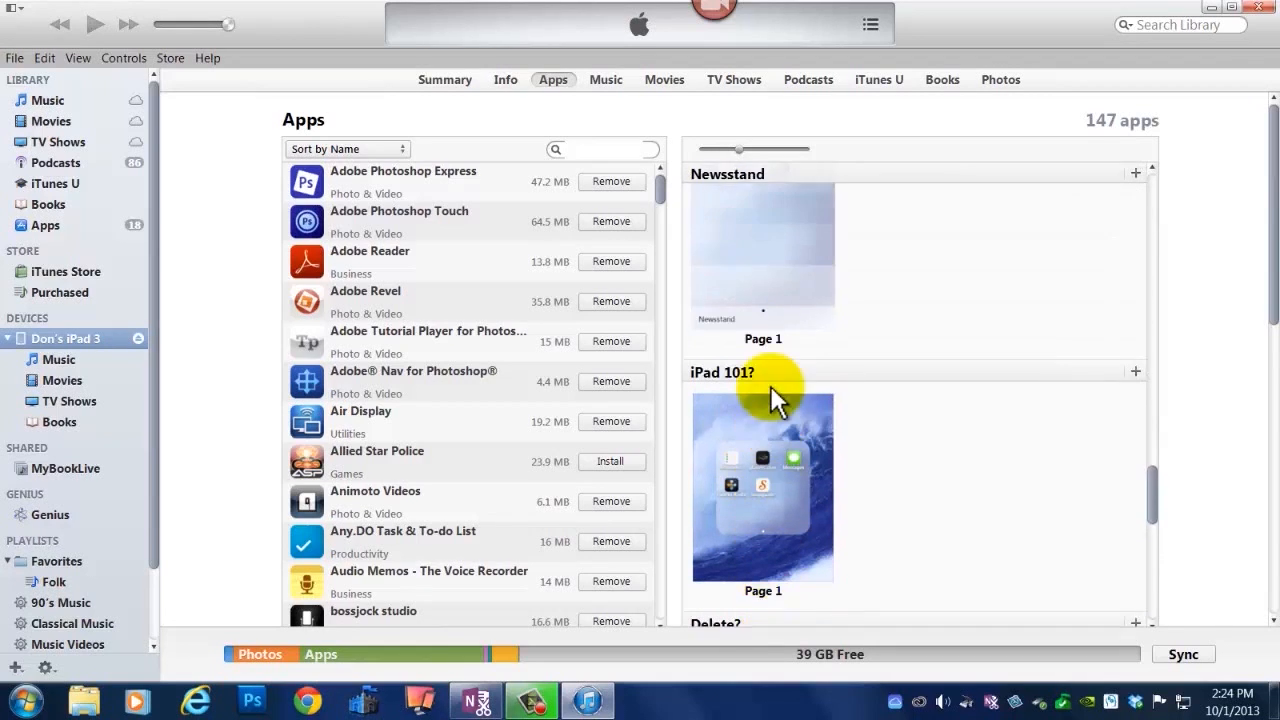
pyautogui.scroll(6, 771, 386)
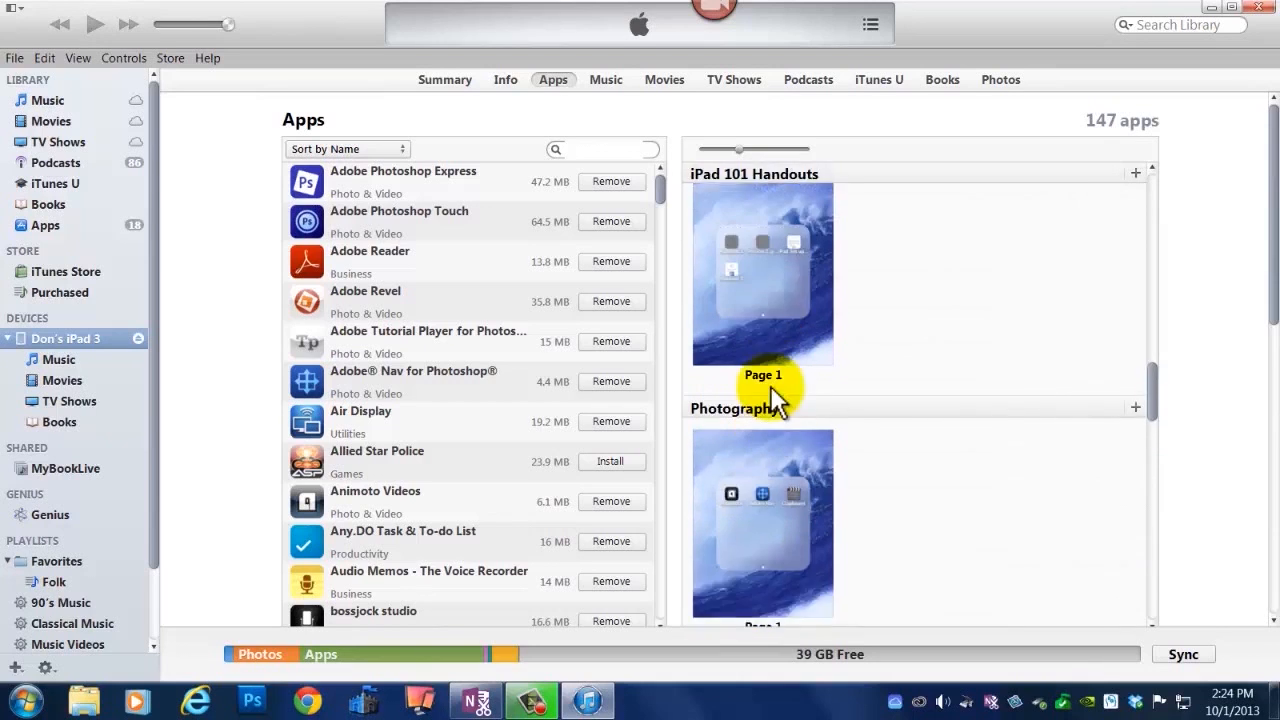
pyautogui.scroll(3, 708, 366)
pyautogui.scroll(8, 897, 356)
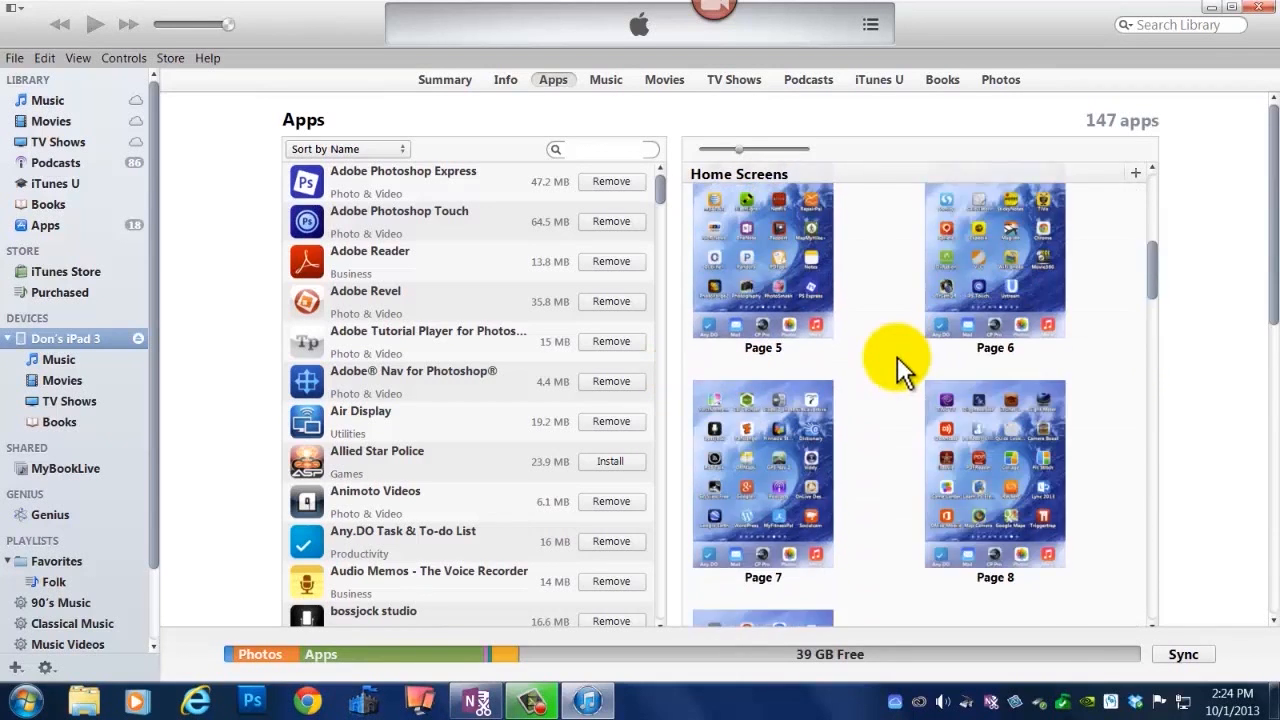
pyautogui.scroll(5, 897, 356)
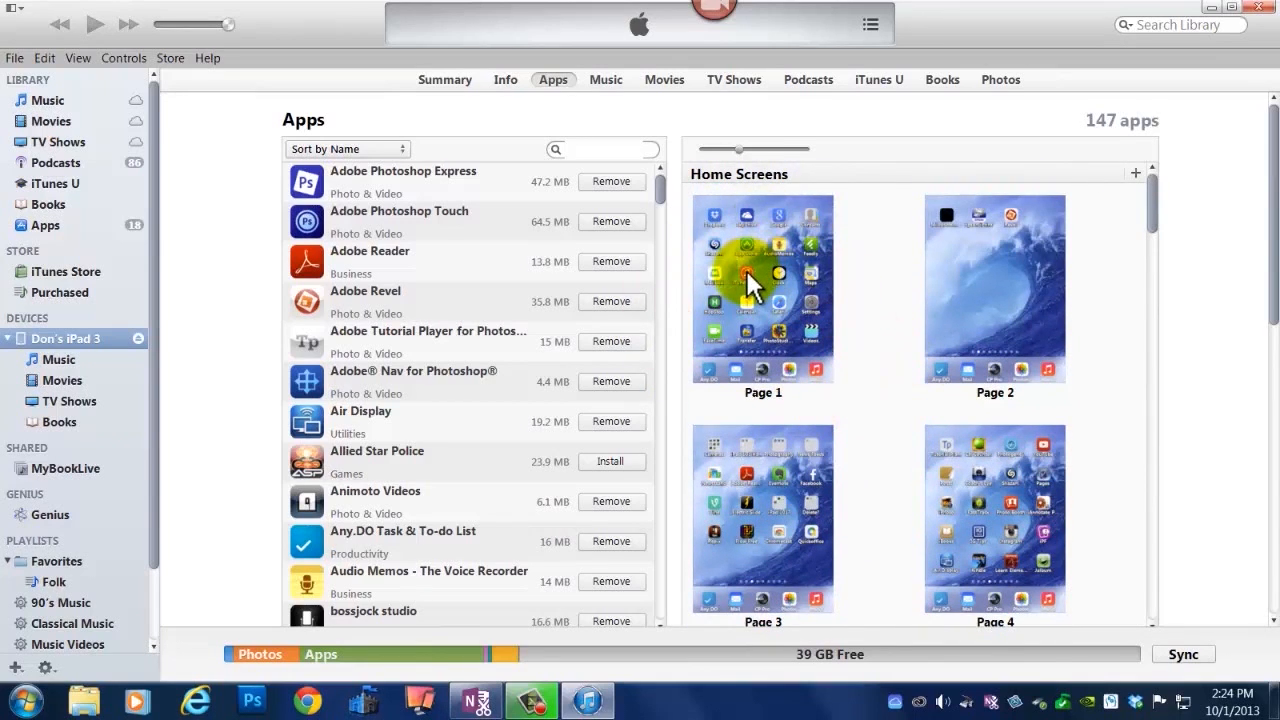
pyautogui.doubleClick(775, 495)
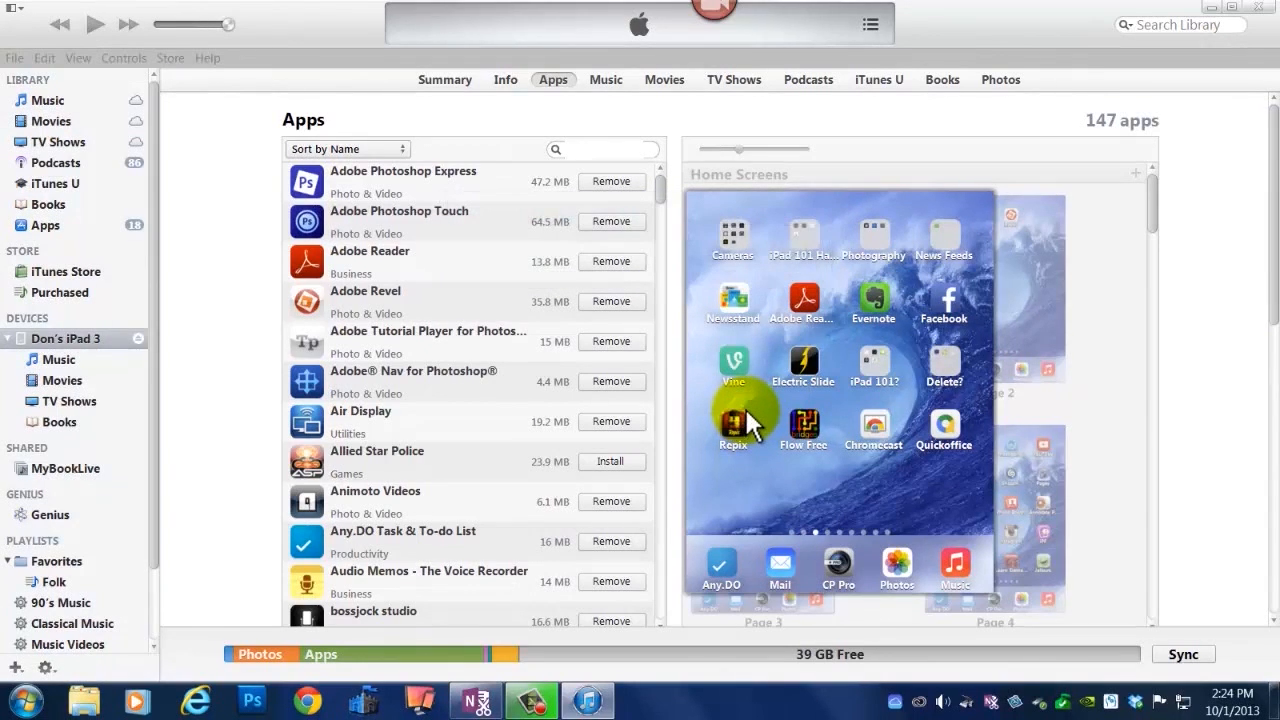
pyautogui.moveTo(748, 422); pyautogui.dragTo(735, 427)
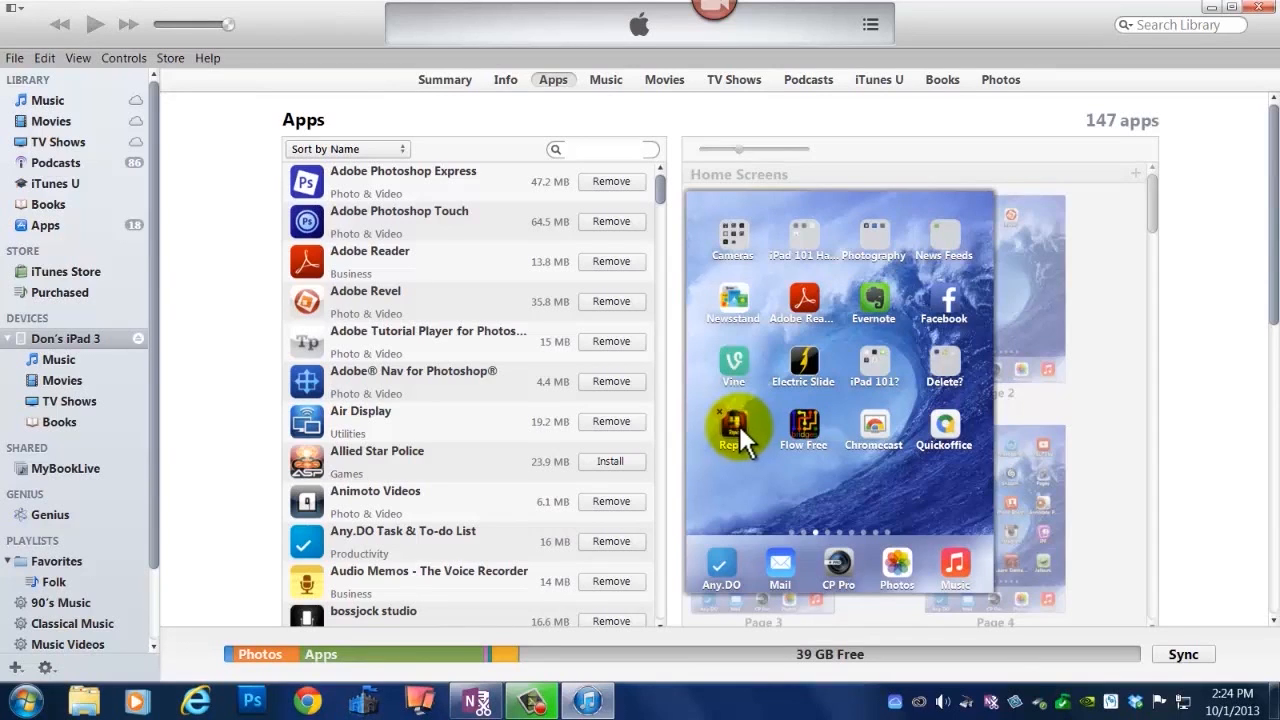
pyautogui.moveTo(739, 426); pyautogui.dragTo(856, 465)
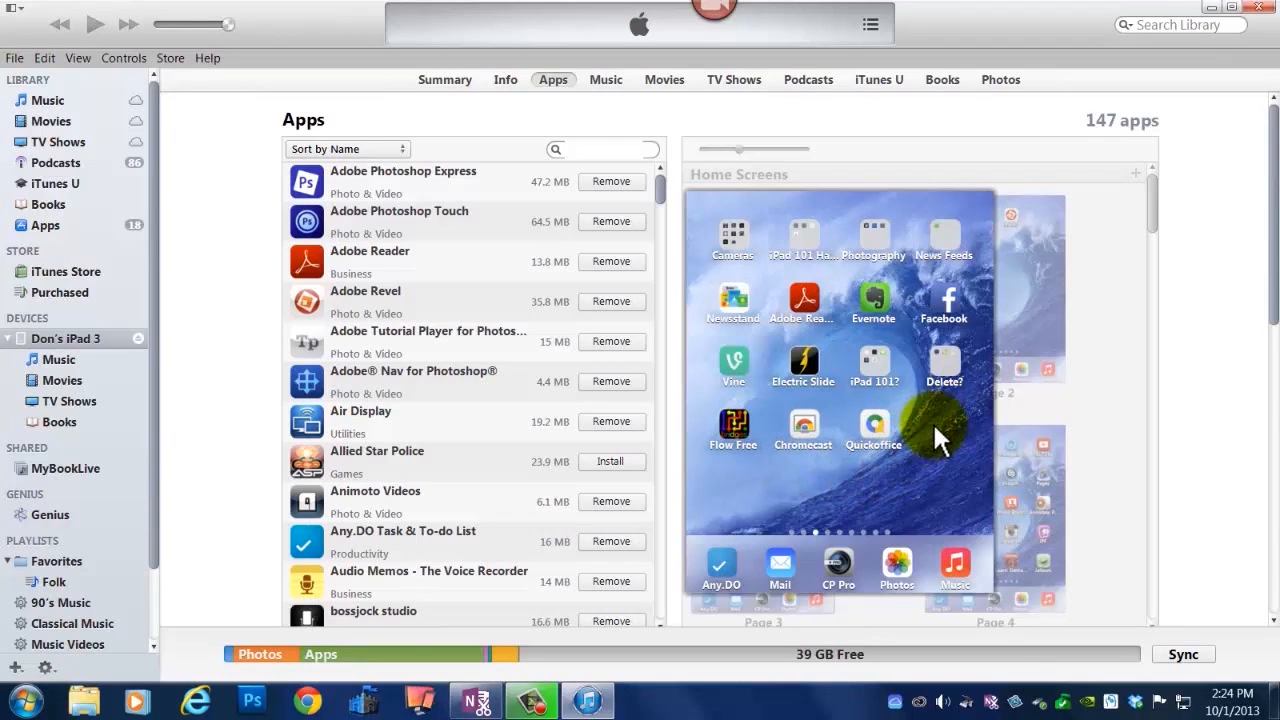
pyautogui.moveTo(914, 447); pyautogui.dragTo(907, 455)
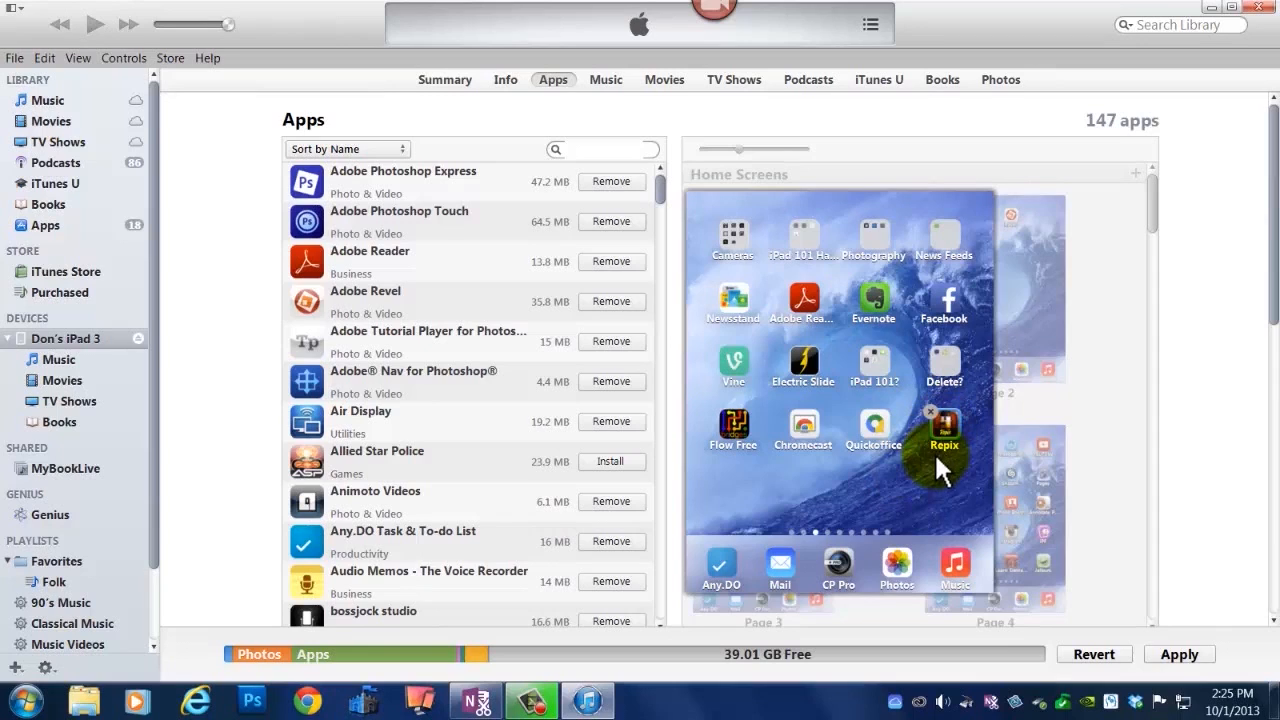
pyautogui.click(945, 420)
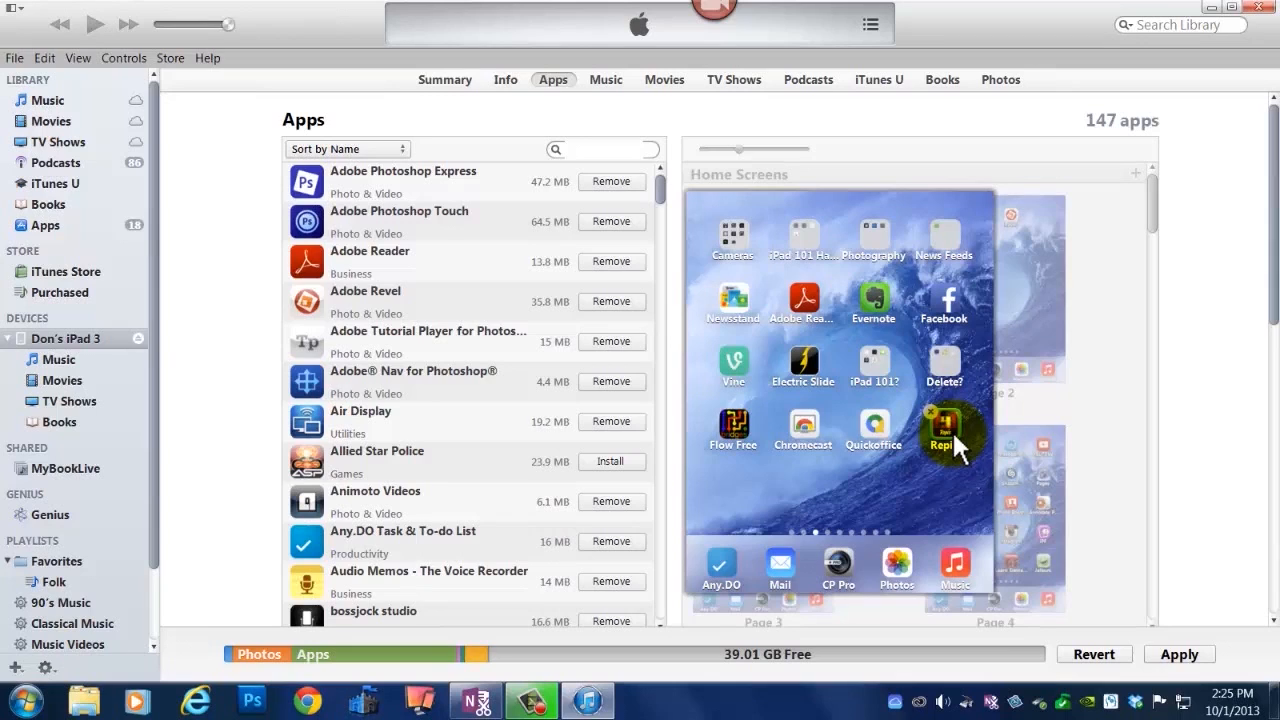
pyautogui.moveTo(949, 429); pyautogui.dragTo(940, 428)
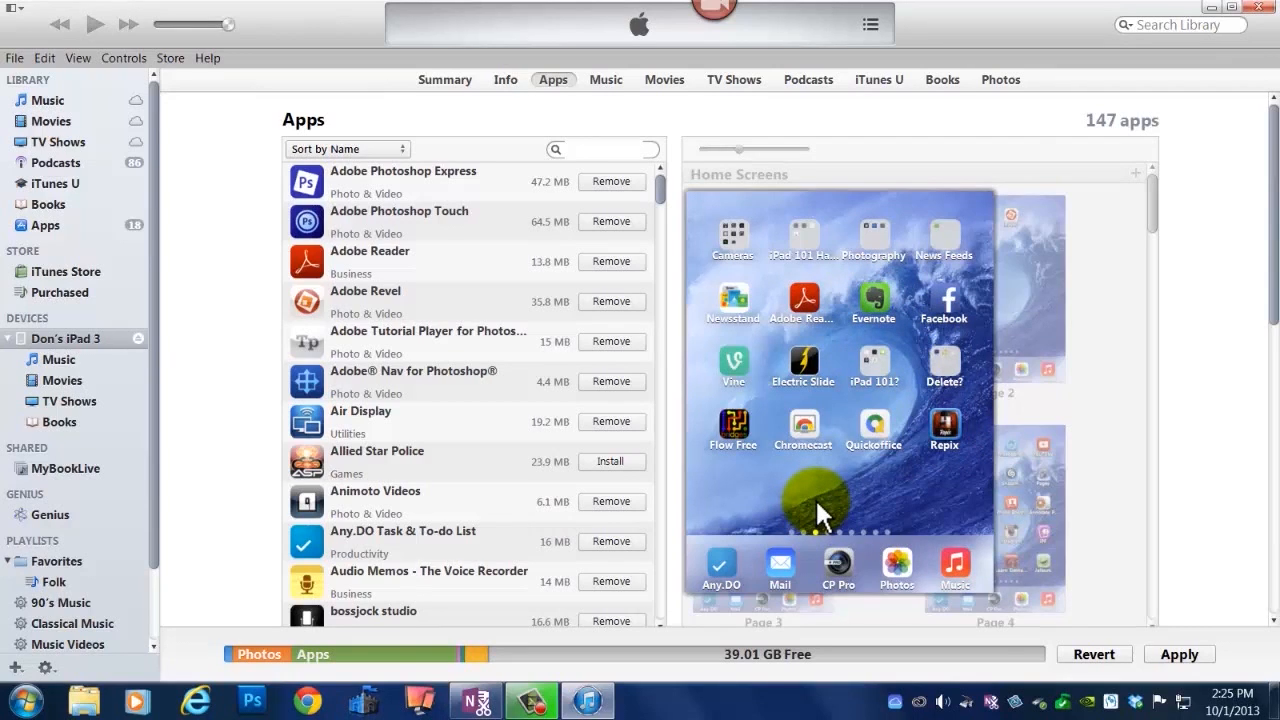
pyautogui.click(1096, 425)
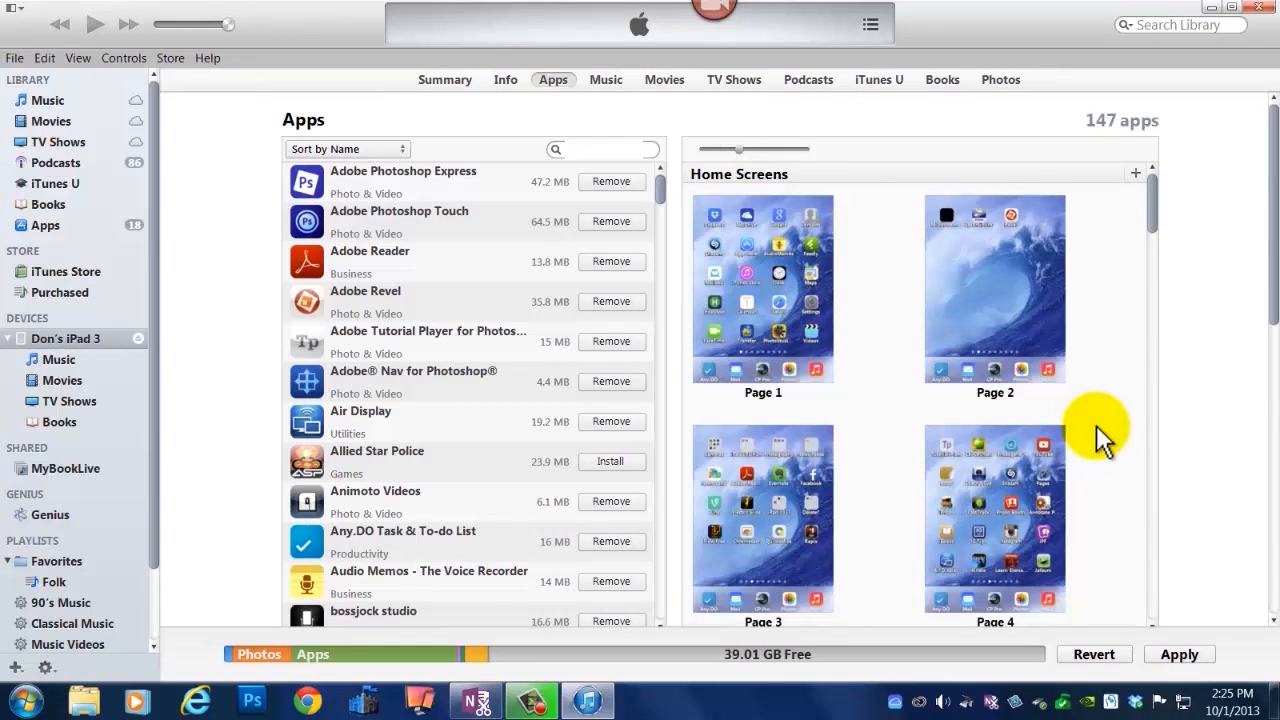
# Browse the iPad's app list for sizes and install status, highlighting NPR for iPad and OnLive Desktop.
pyautogui.scroll(-6, 375, 195)
pyautogui.scroll(-11, 380, 212)
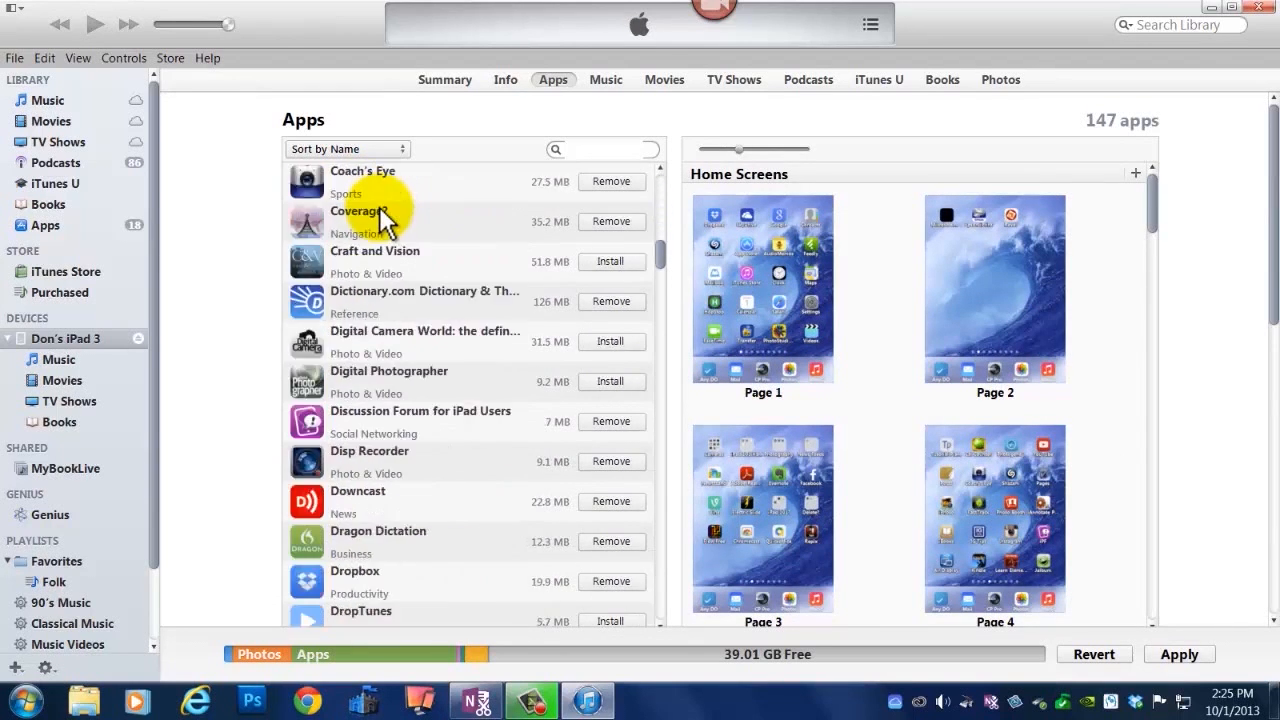
pyautogui.scroll(-5, 380, 212)
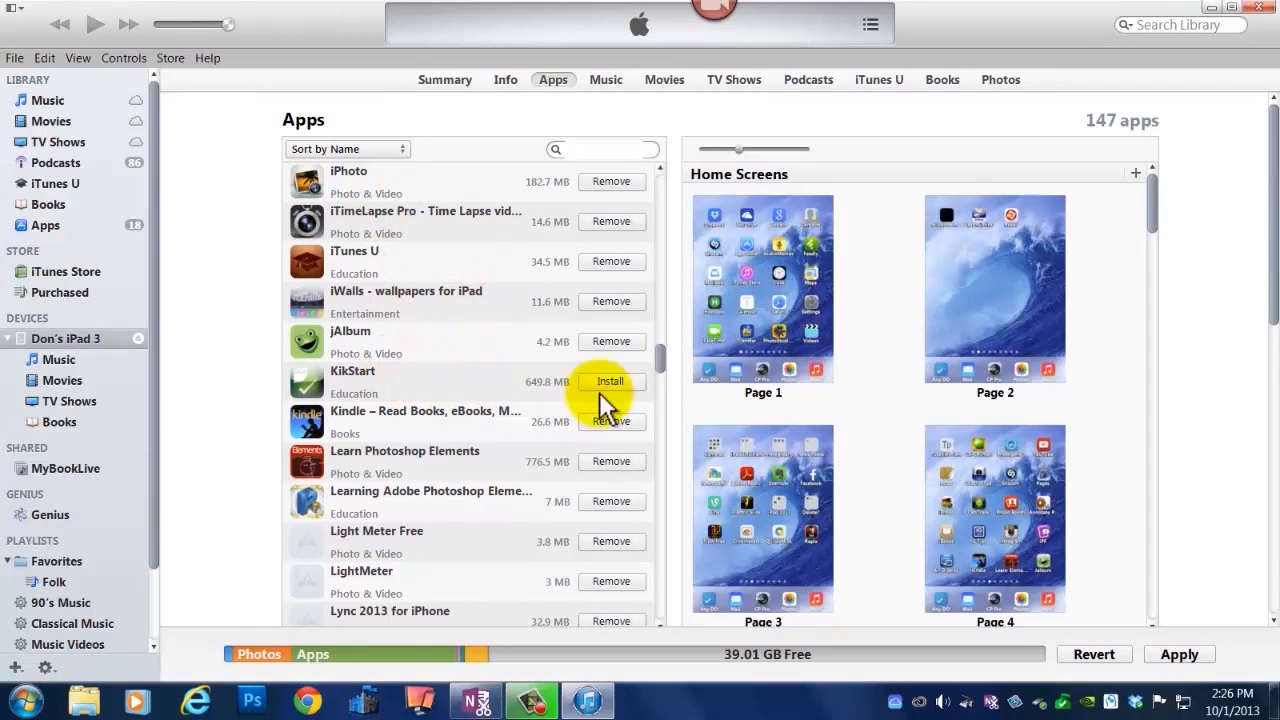
pyautogui.scroll(-5, 660, 364)
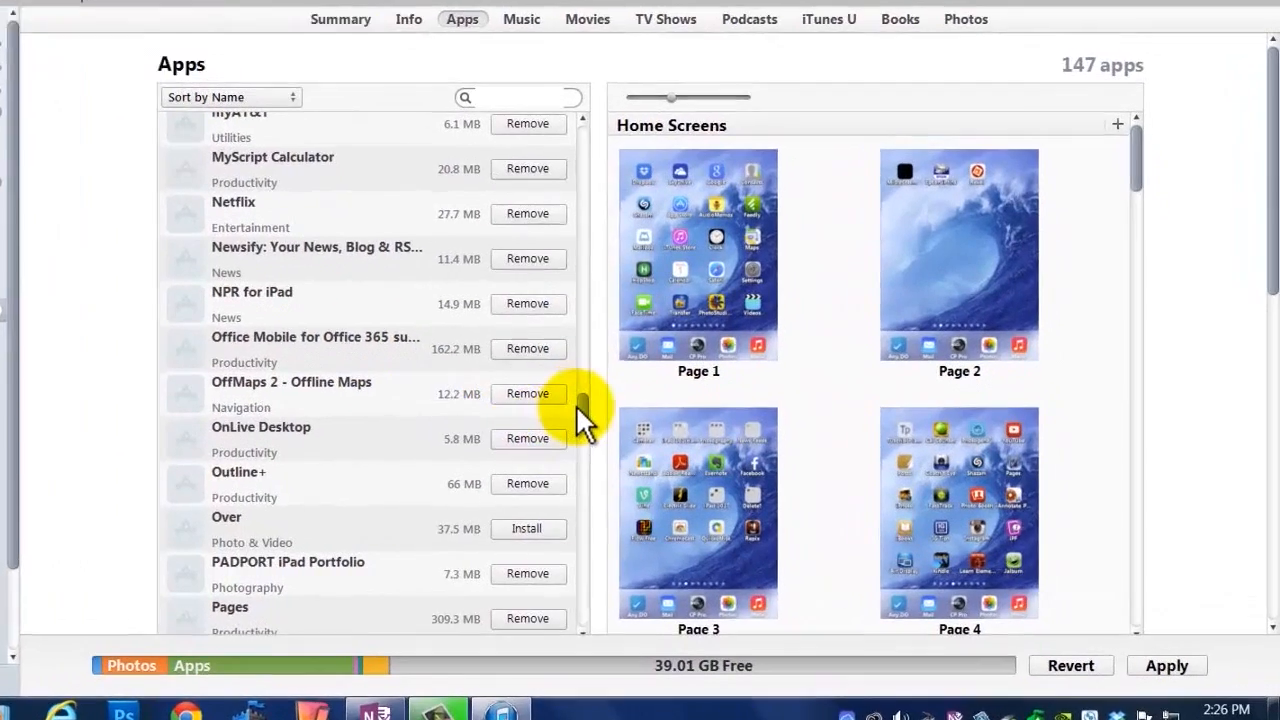
pyautogui.scroll(2, 505, 400)
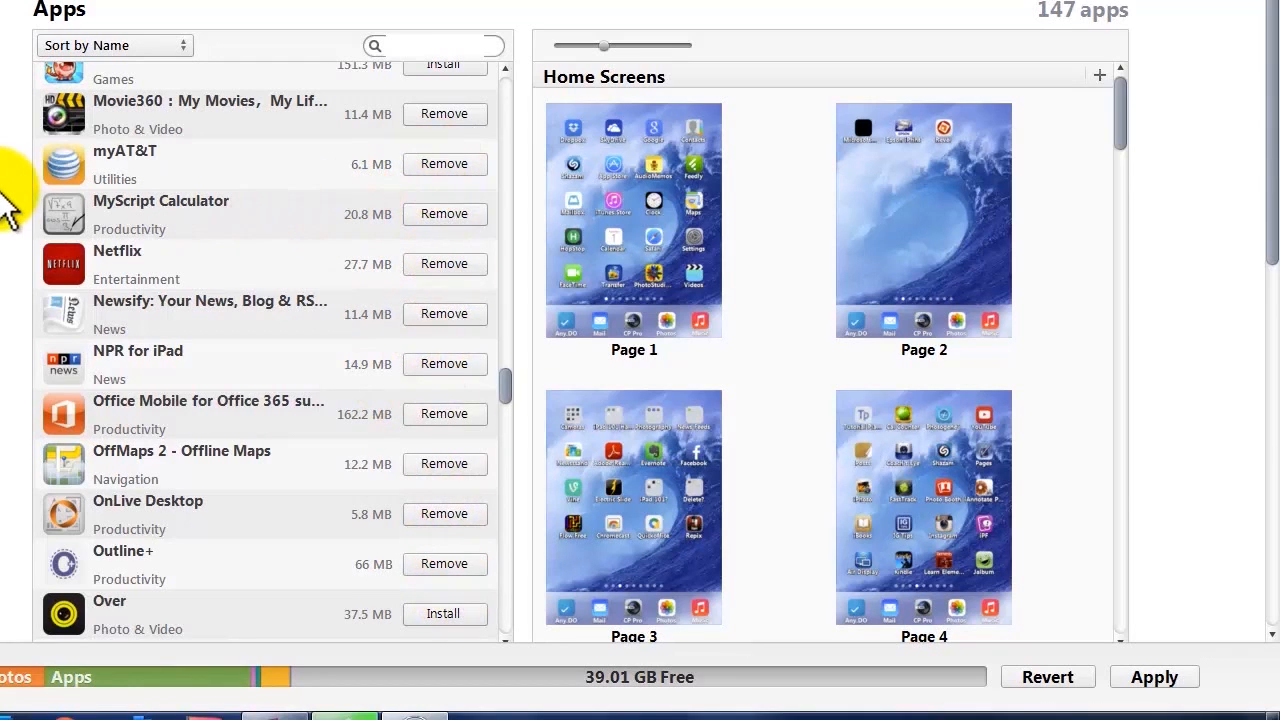
pyautogui.click(66, 363)
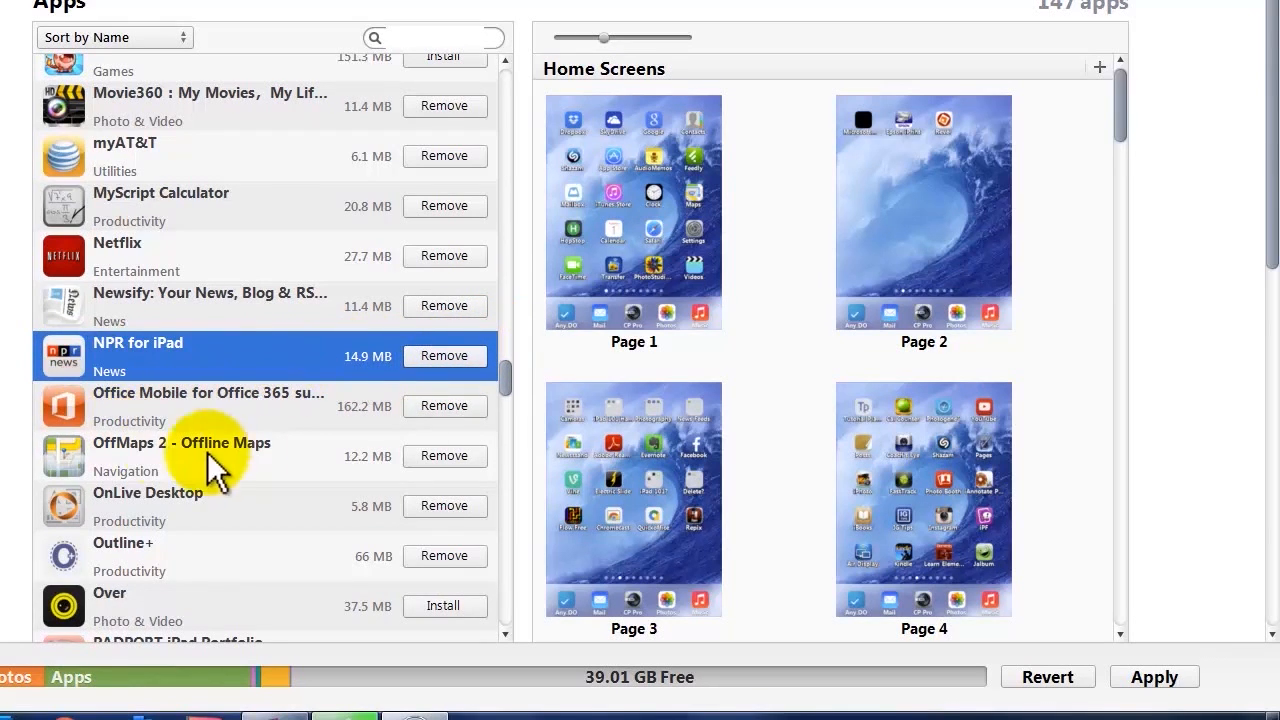
pyautogui.click(286, 502)
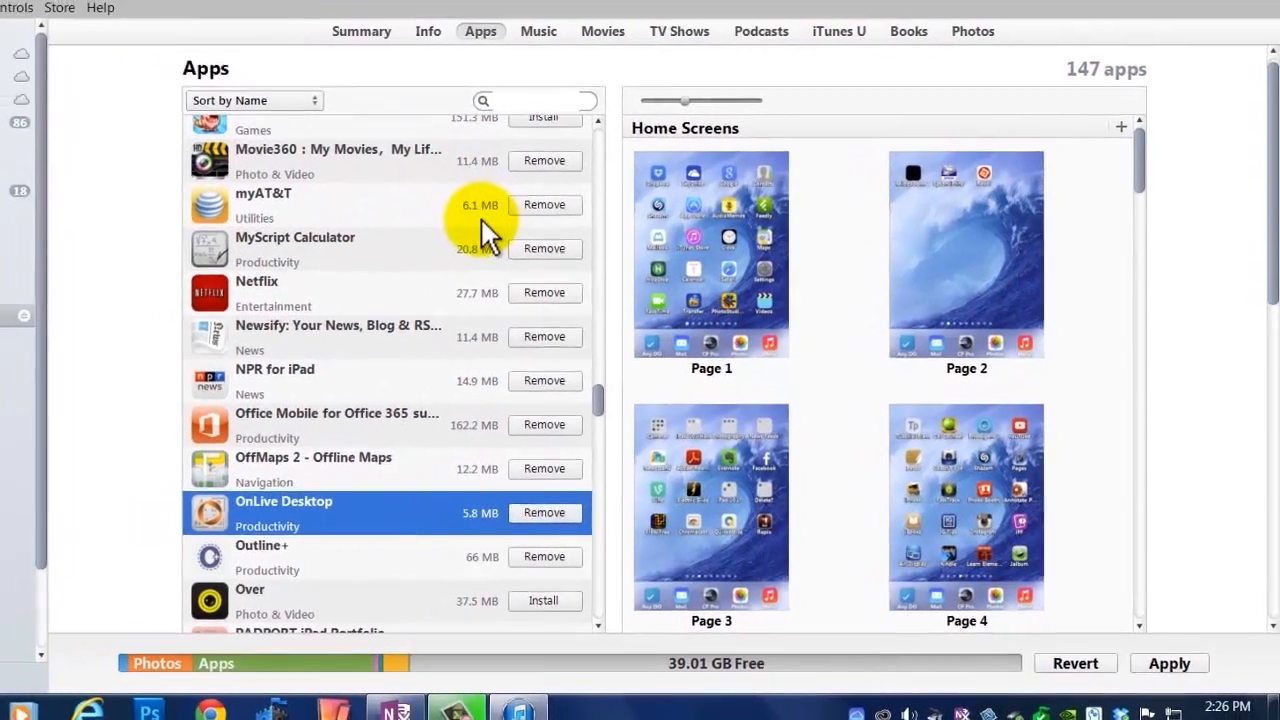
# Sort the iPad's app list by size and look through the largest apps.
pyautogui.scroll(2, 378, 182)
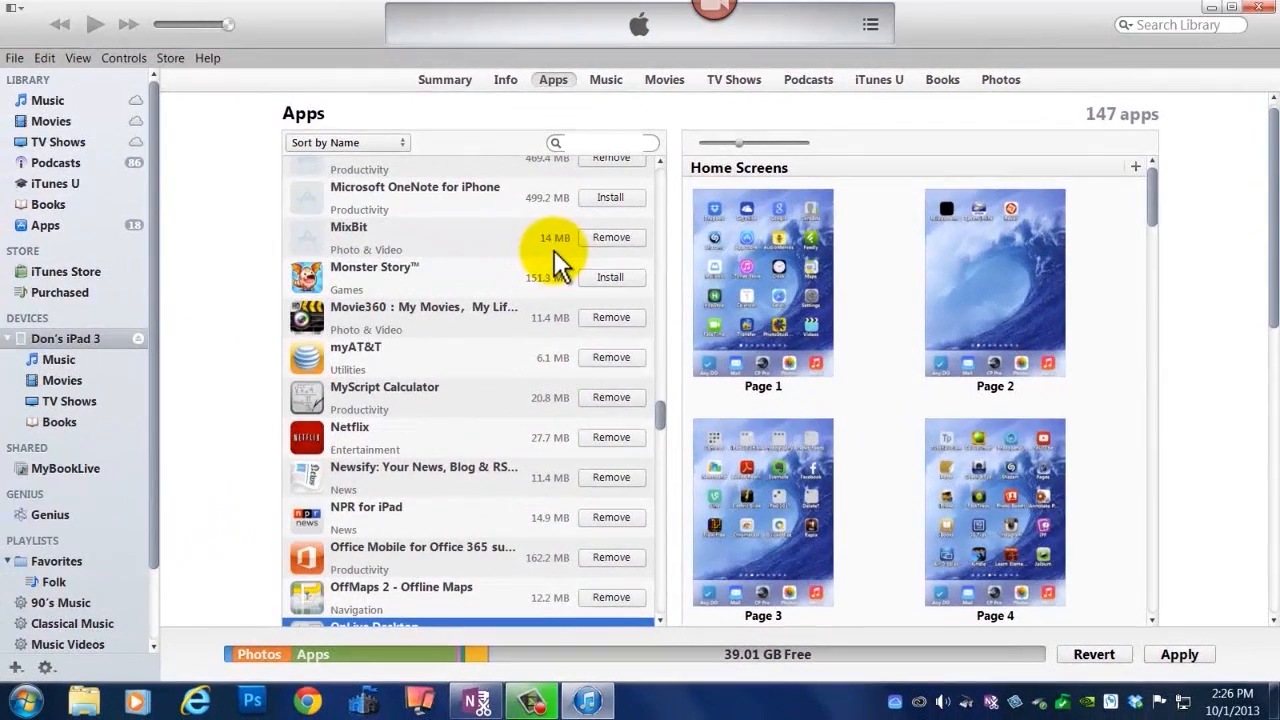
pyautogui.scroll(4, 664, 414)
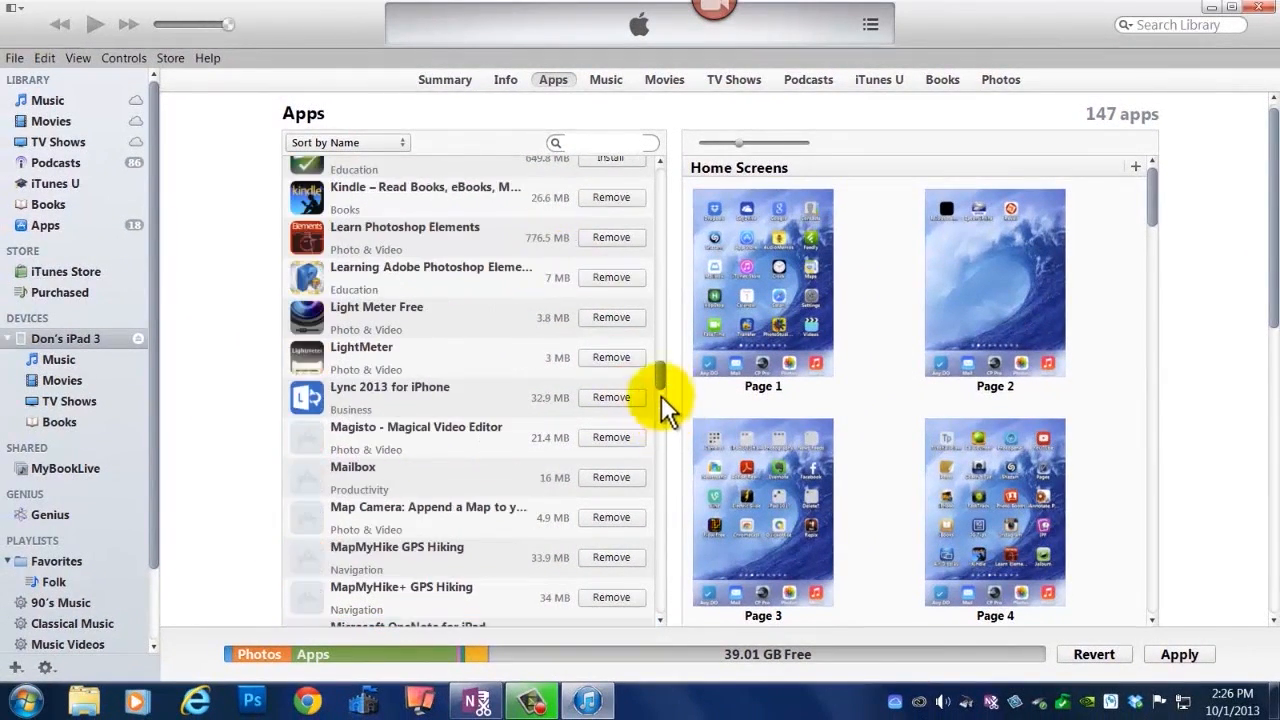
pyautogui.scroll(-4, 618, 230)
pyautogui.scroll(12, 660, 182)
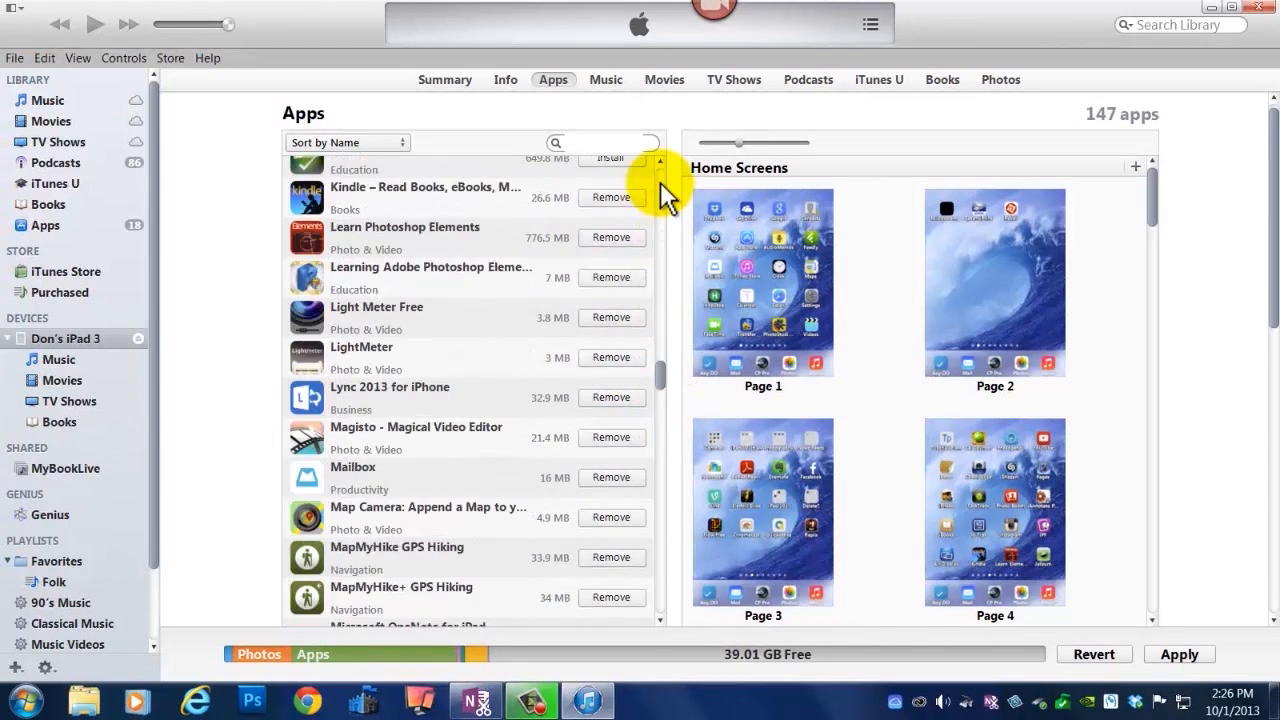
pyautogui.scroll(10, 662, 185)
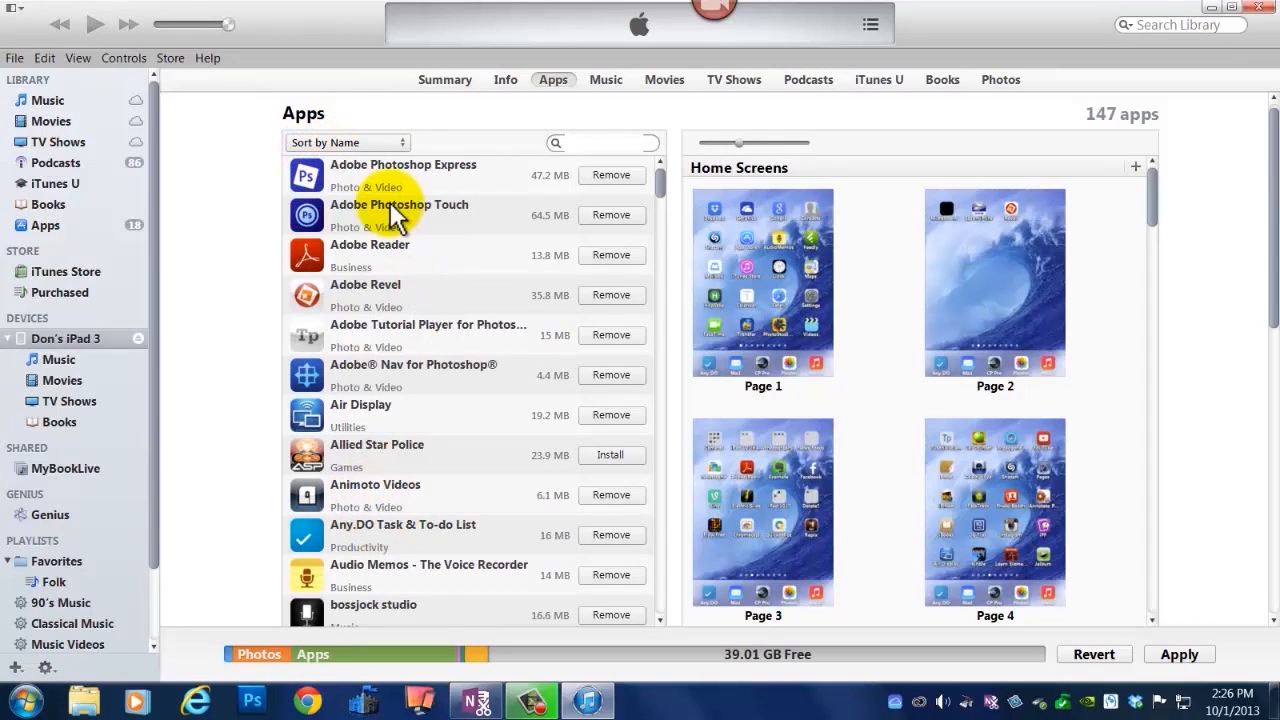
pyautogui.click(403, 147)
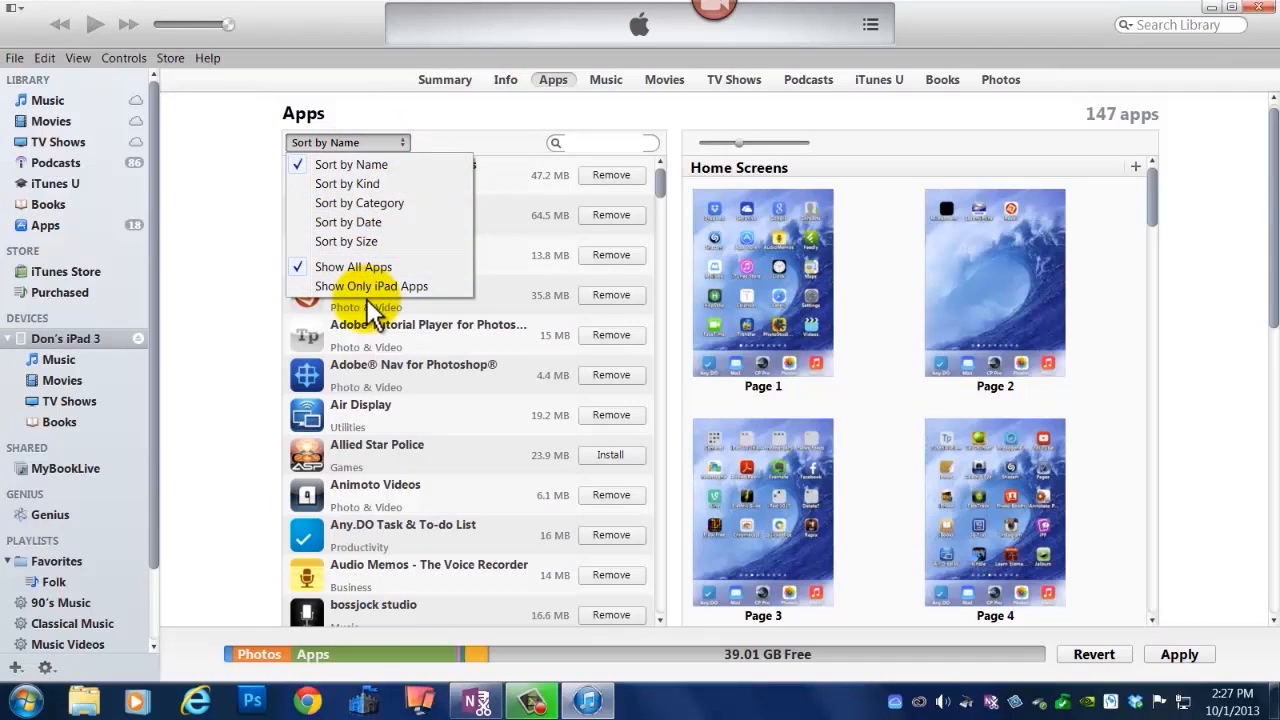
pyautogui.click(334, 242)
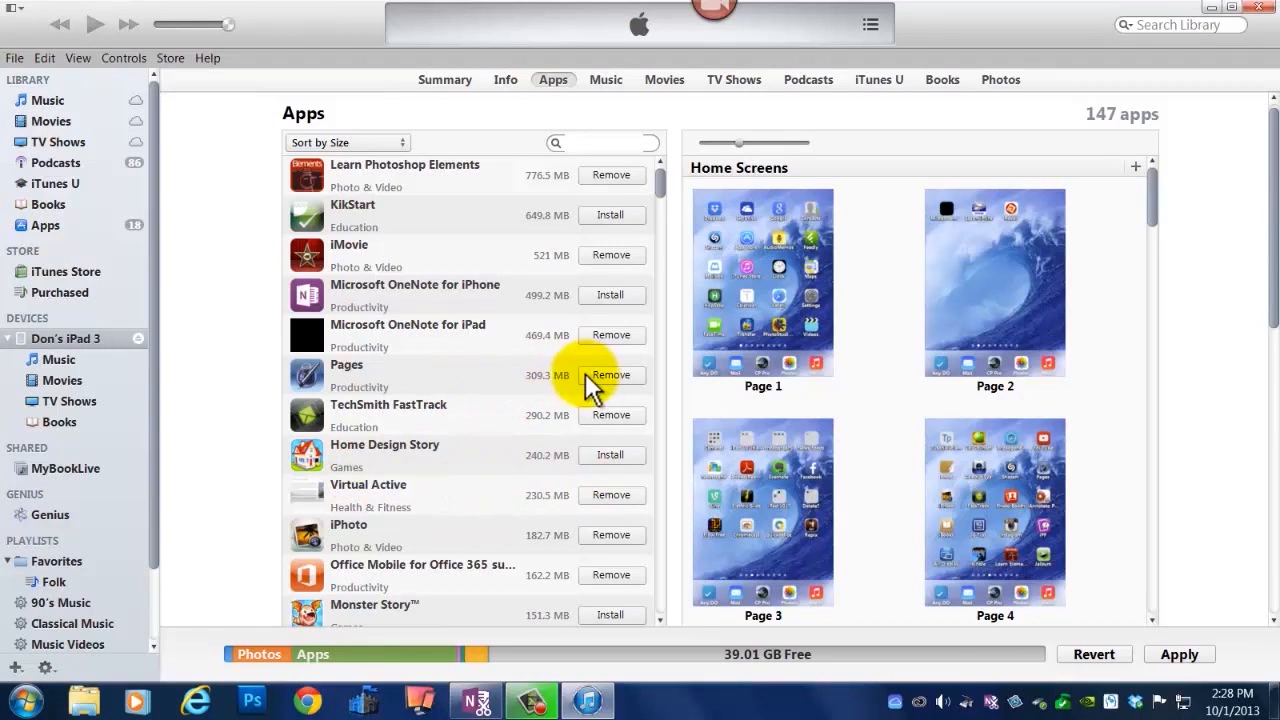
pyautogui.scroll(-4, 528, 343)
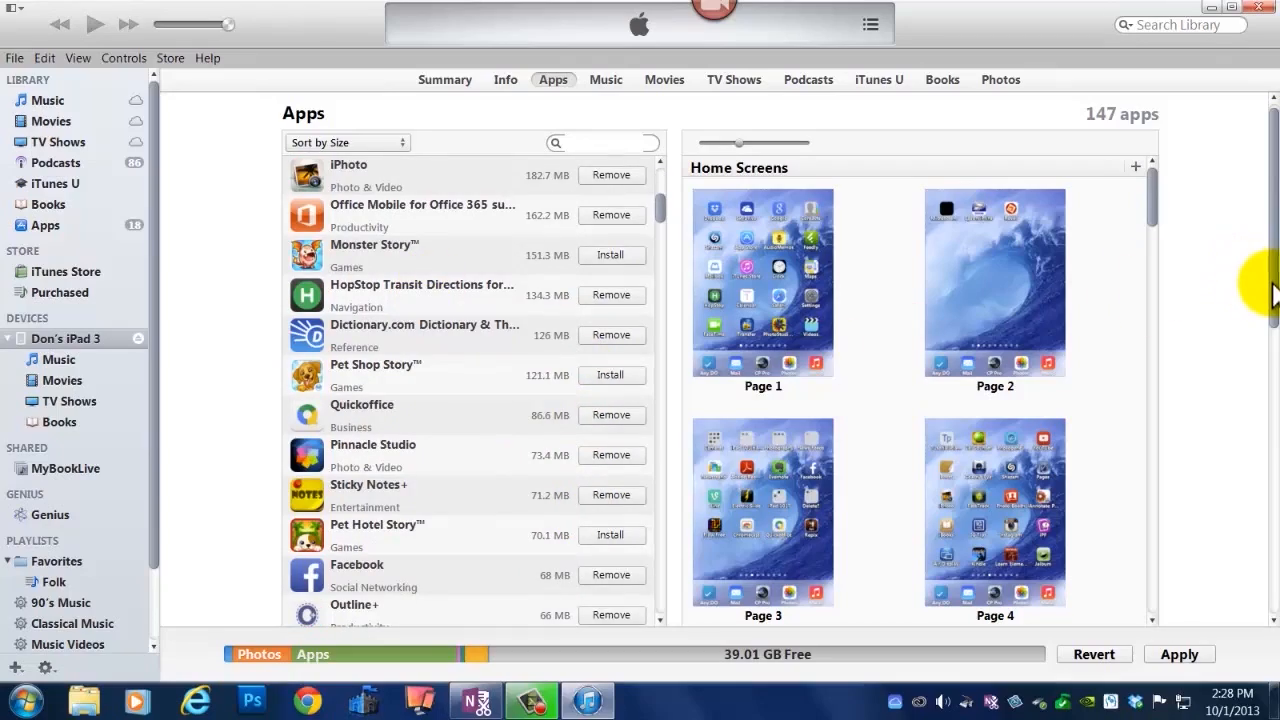
# Show Adobe Reader's documents under File Sharing and select ipad-set-up-email.pdf.
pyautogui.moveTo(1275, 295); pyautogui.dragTo(1275, 566)
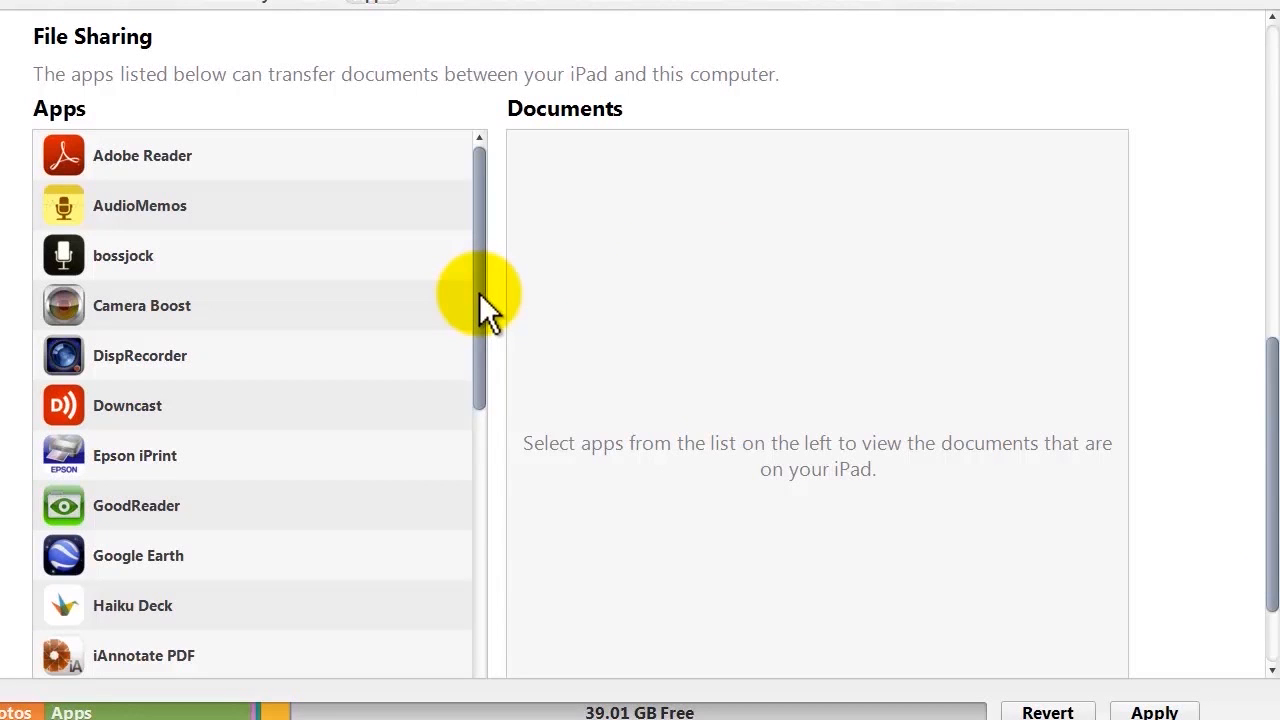
pyautogui.scroll(-3, 482, 240)
pyautogui.moveTo(480, 252); pyautogui.dragTo(514, 208)
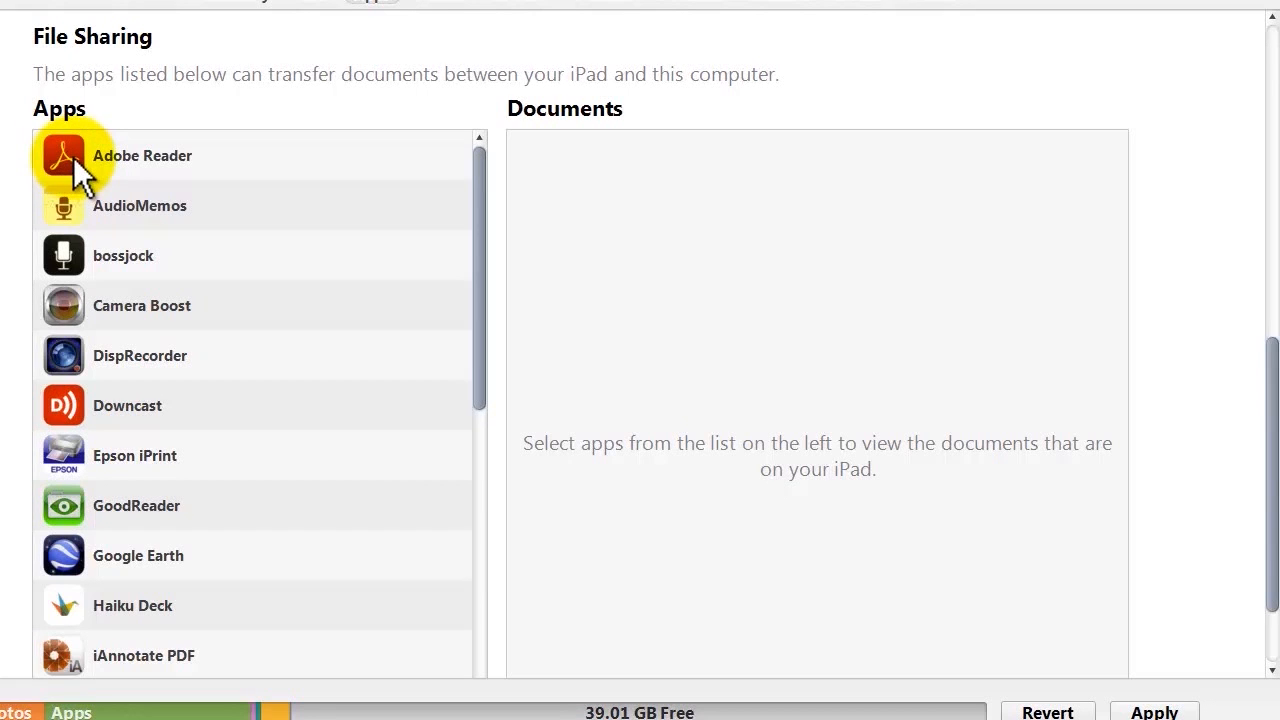
pyautogui.scroll(-2, 73, 156)
pyautogui.click(67, 66)
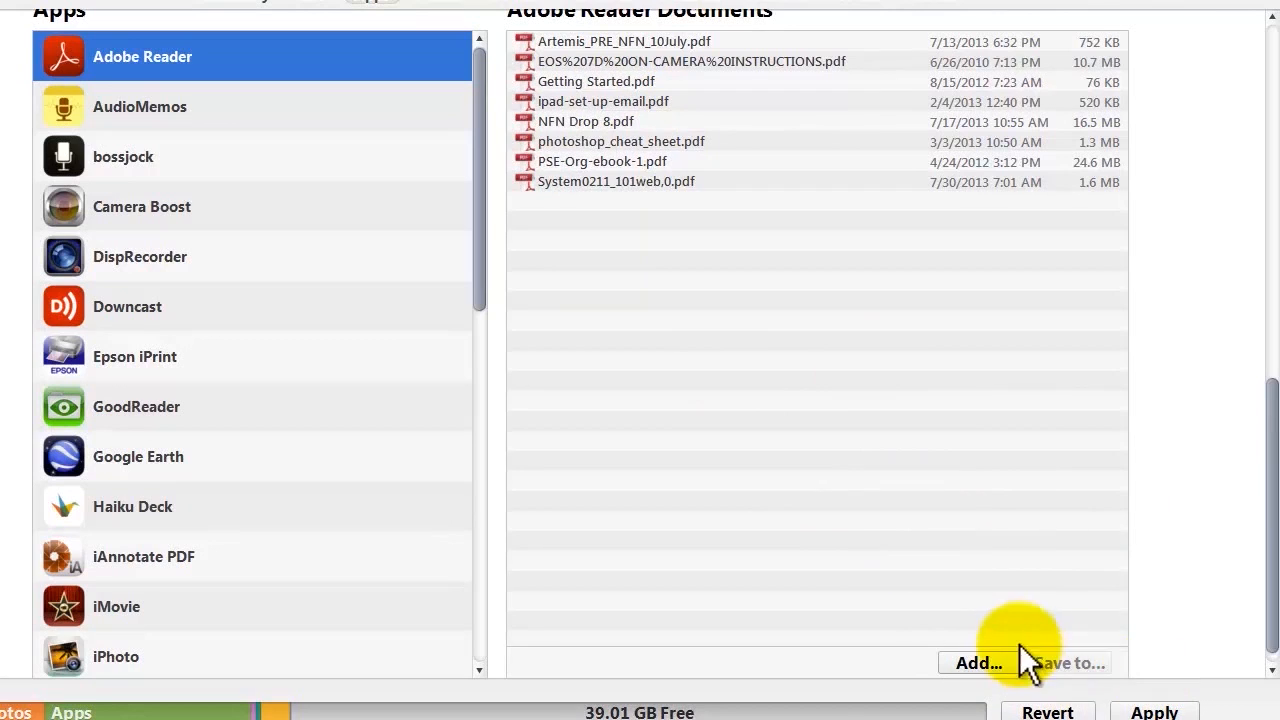
pyautogui.click(526, 100)
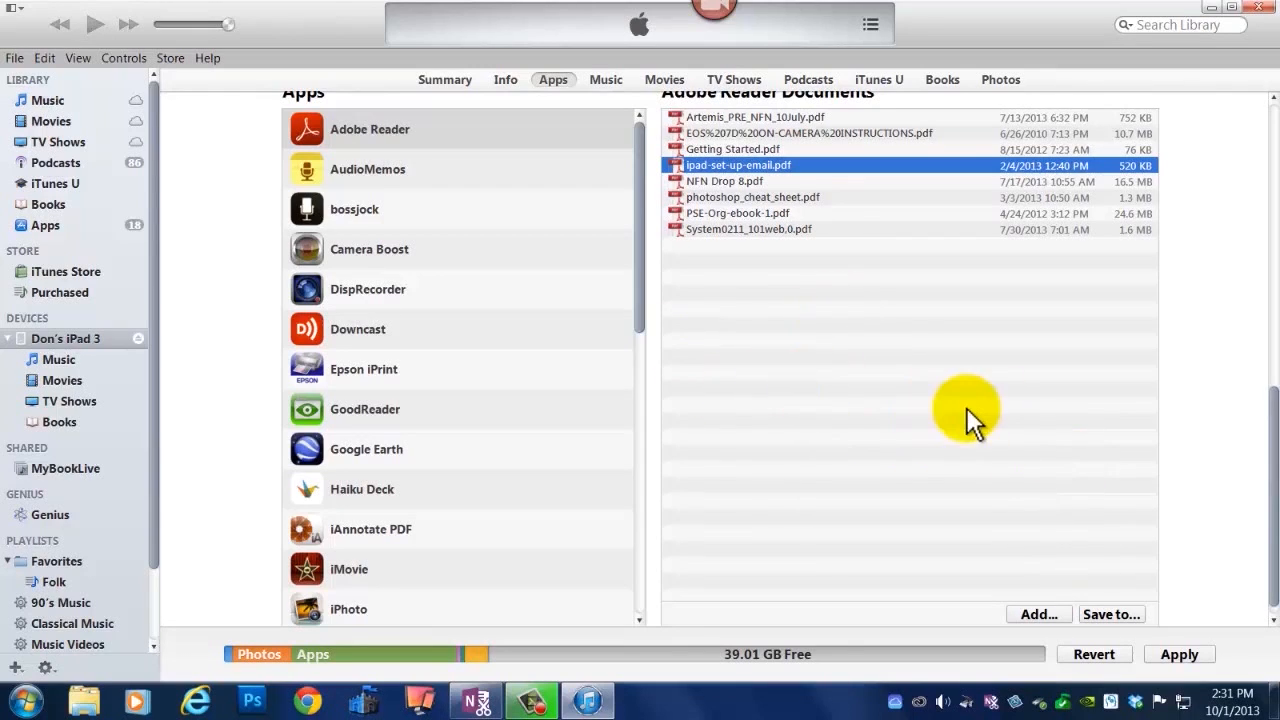
# Show the documents of iAnnotate PDF under File Sharing.
pyautogui.scroll(-1, 918, 440)
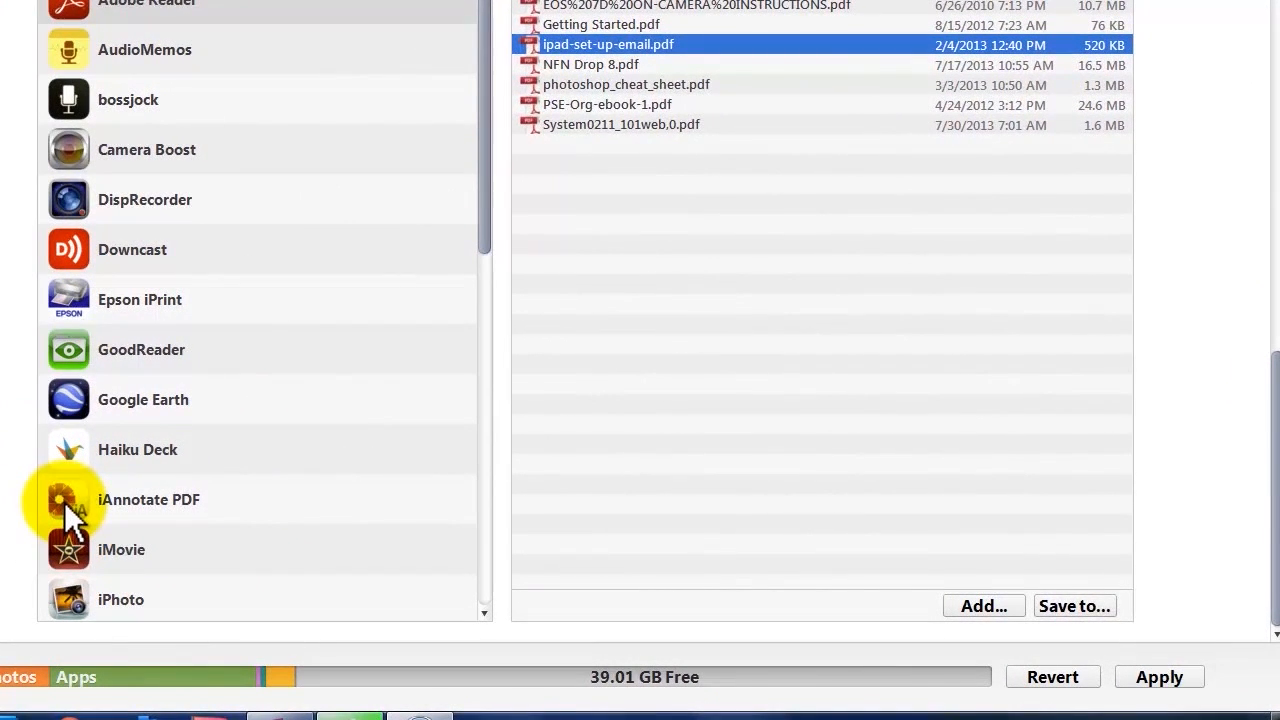
pyautogui.click(64, 501)
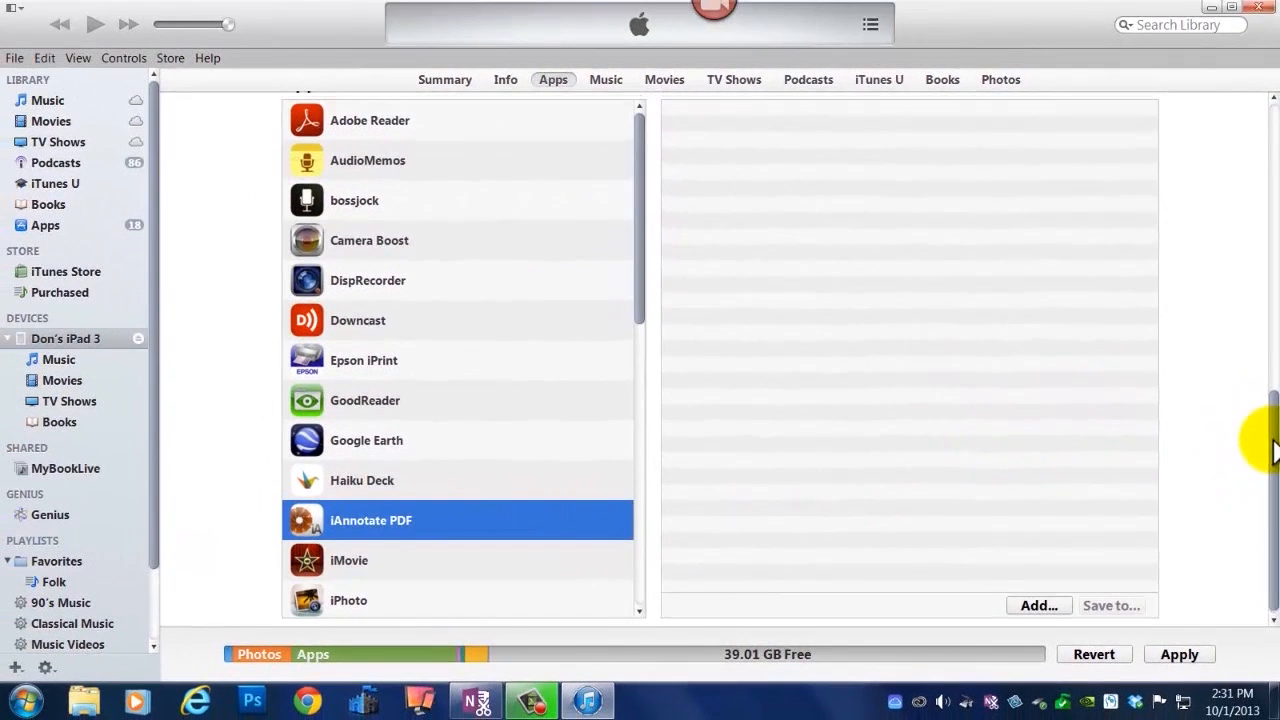
pyautogui.moveTo(1275, 452); pyautogui.dragTo(1260, 400)
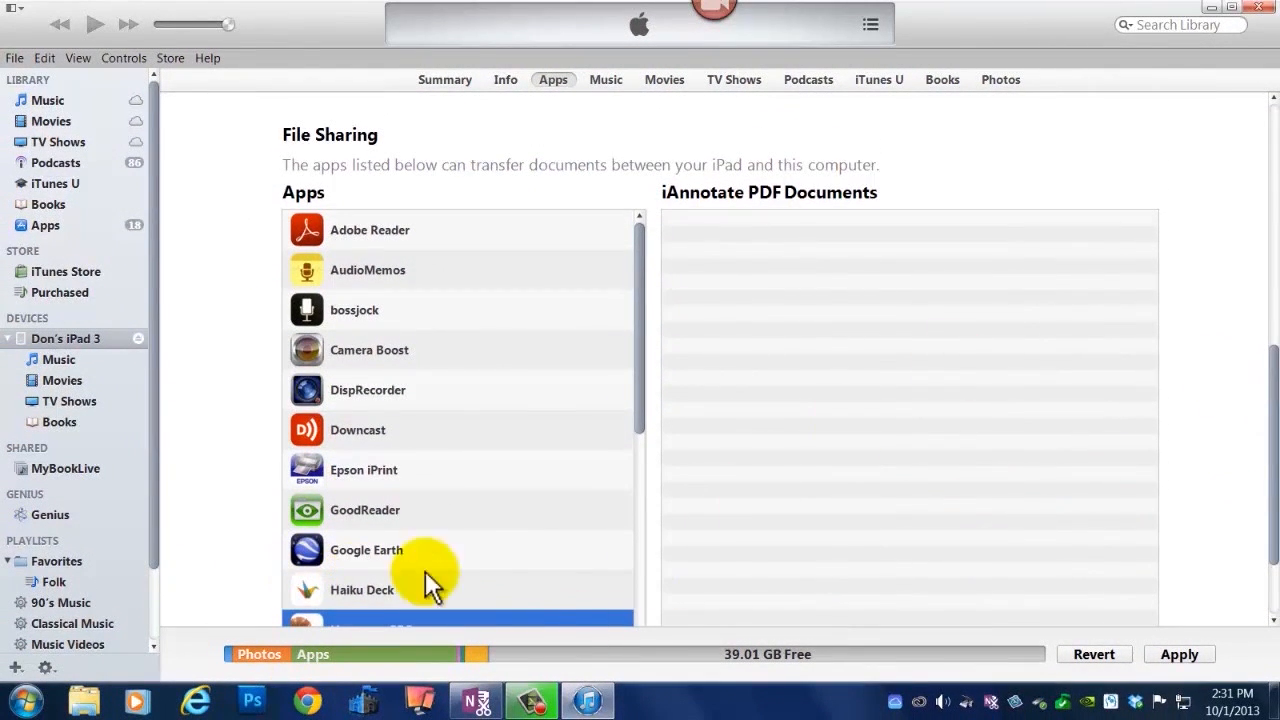
# Browse the File Sharing app list from Adobe Reader down to PS Touch to see which apps can exchange documents.
pyautogui.moveTo(639, 412); pyautogui.dragTo(650, 466)
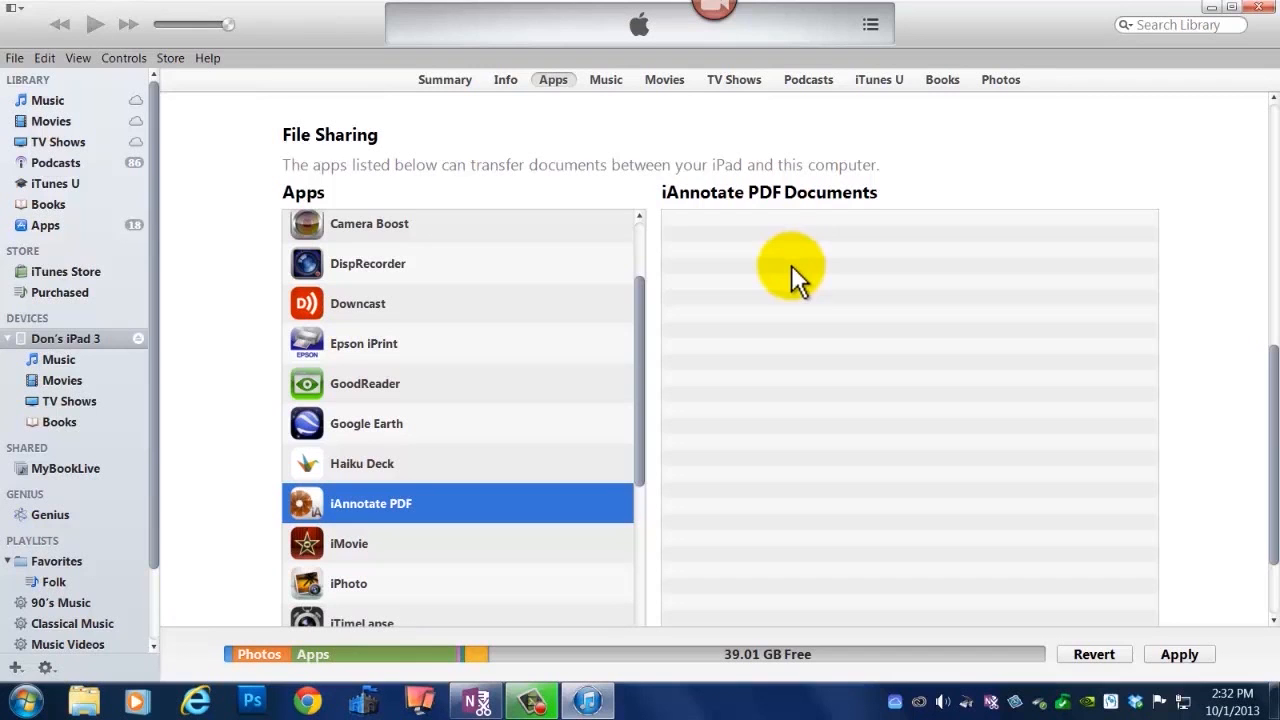
pyautogui.moveTo(643, 366); pyautogui.dragTo(658, 299)
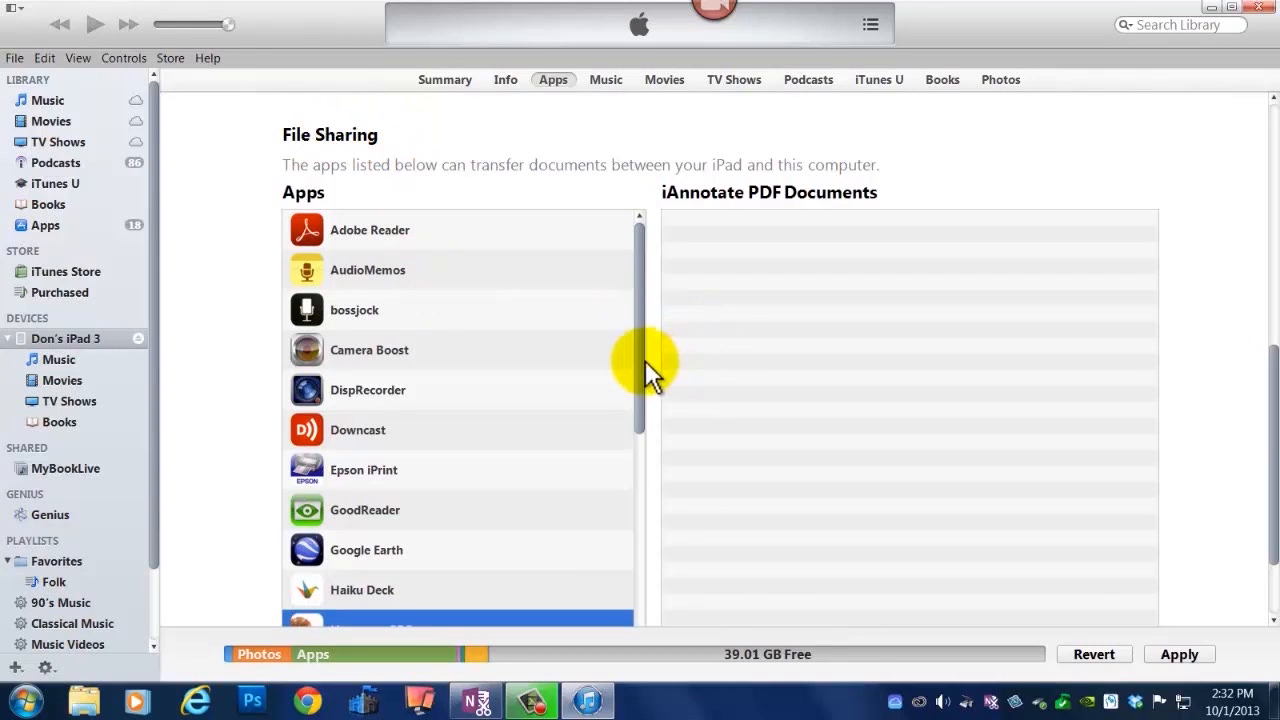
pyautogui.scroll(-3, 627, 437)
pyautogui.scroll(-5, 627, 437)
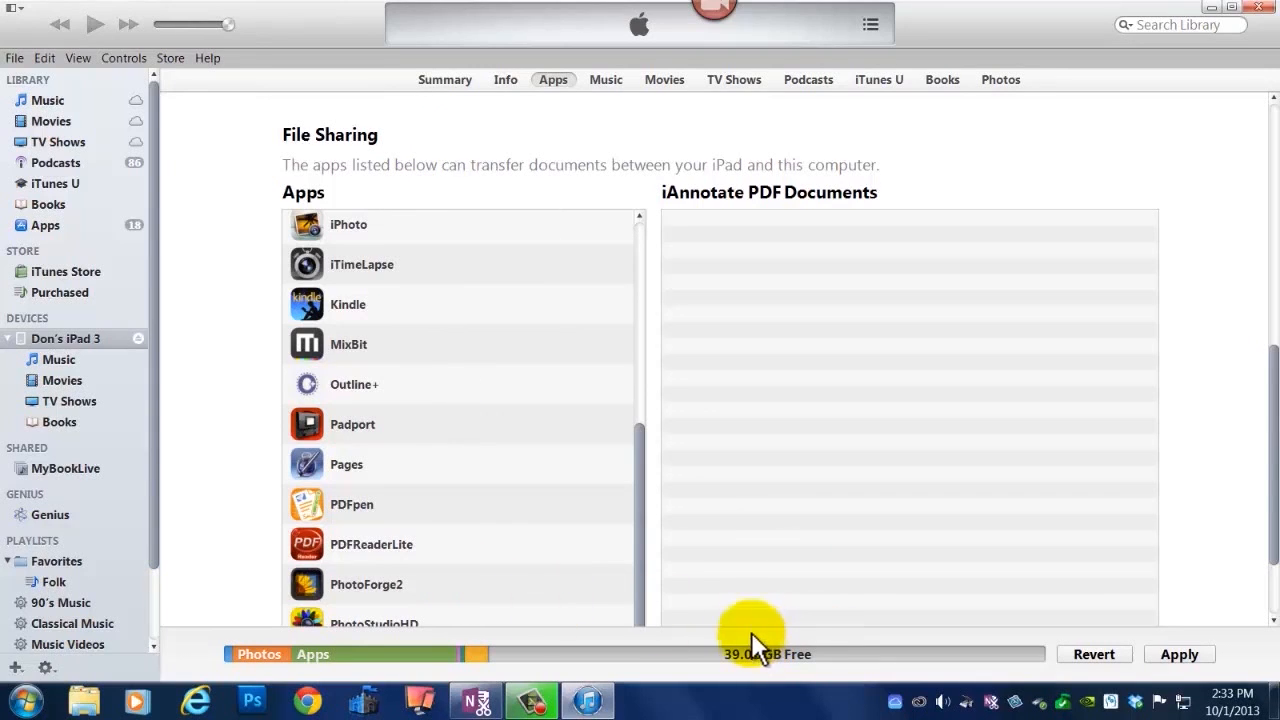
pyautogui.moveTo(1270, 523); pyautogui.dragTo(1272, 578)
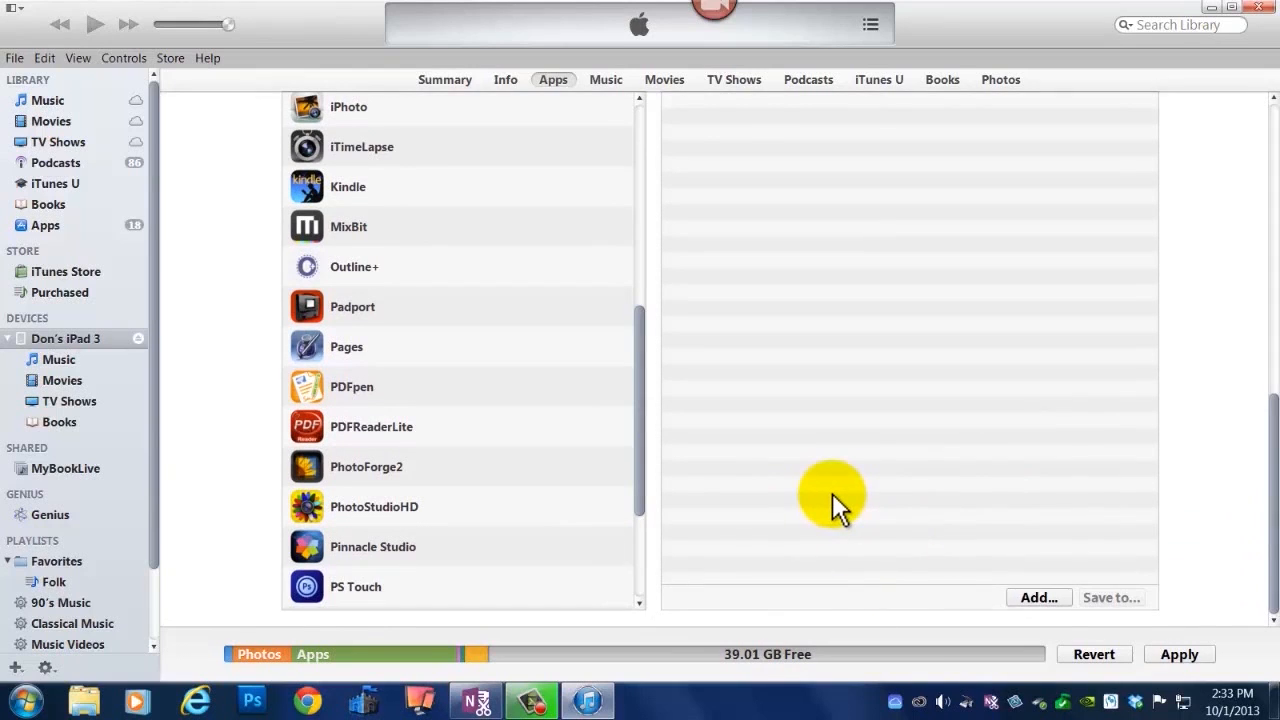
pyautogui.scroll(1, 833, 500)
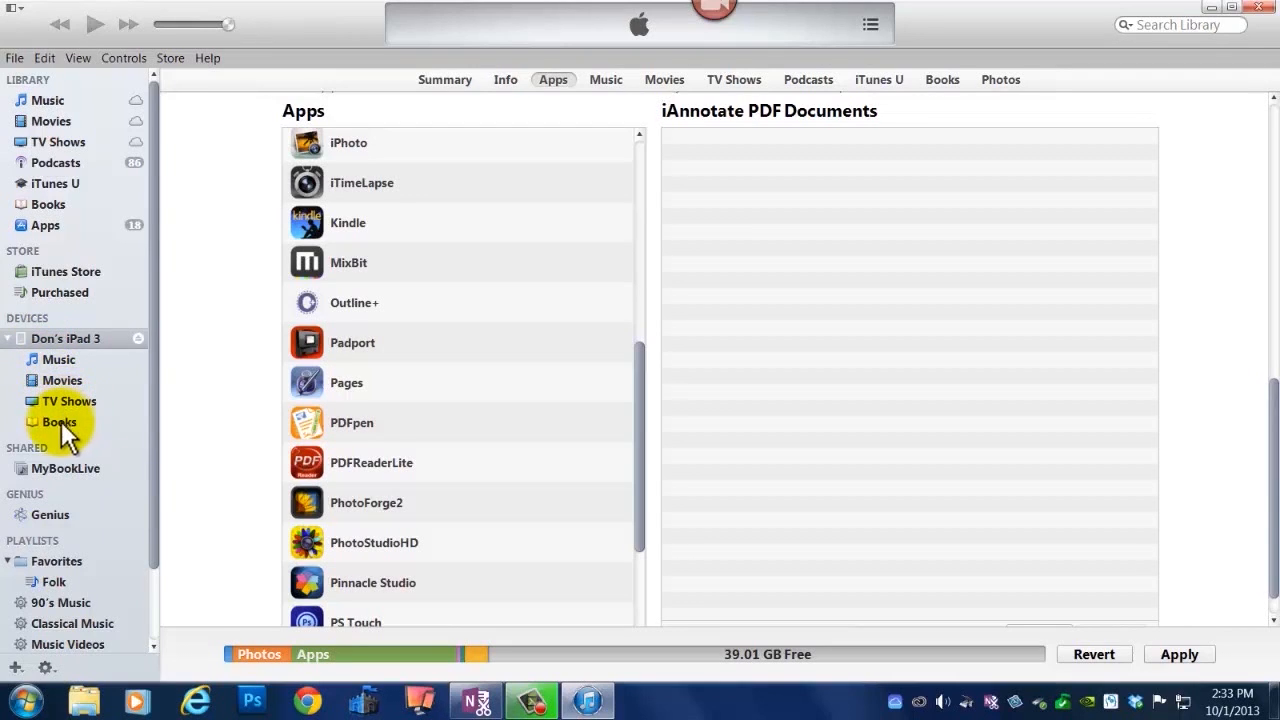
# Open the iPad's Music list, applying the pending changes, and look through the songs to the end.
pyautogui.click(52, 360)
pyautogui.click(685, 280)
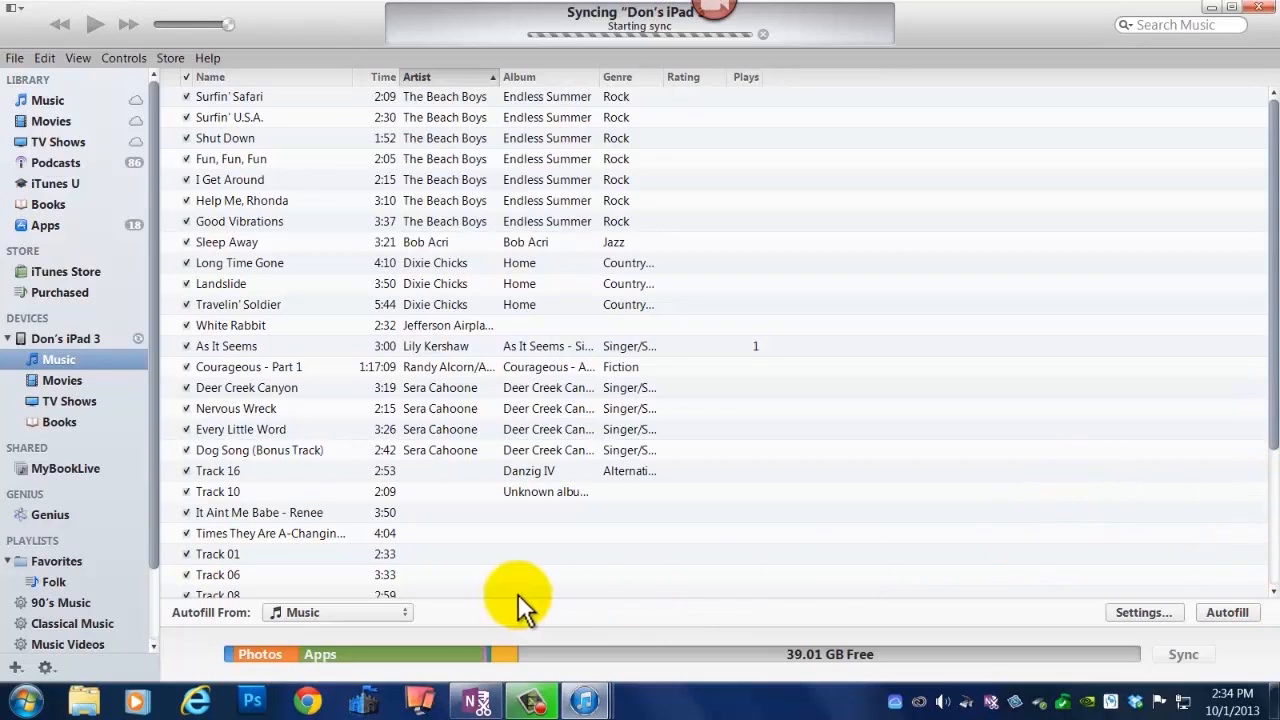
pyautogui.scroll(-3, 38, 425)
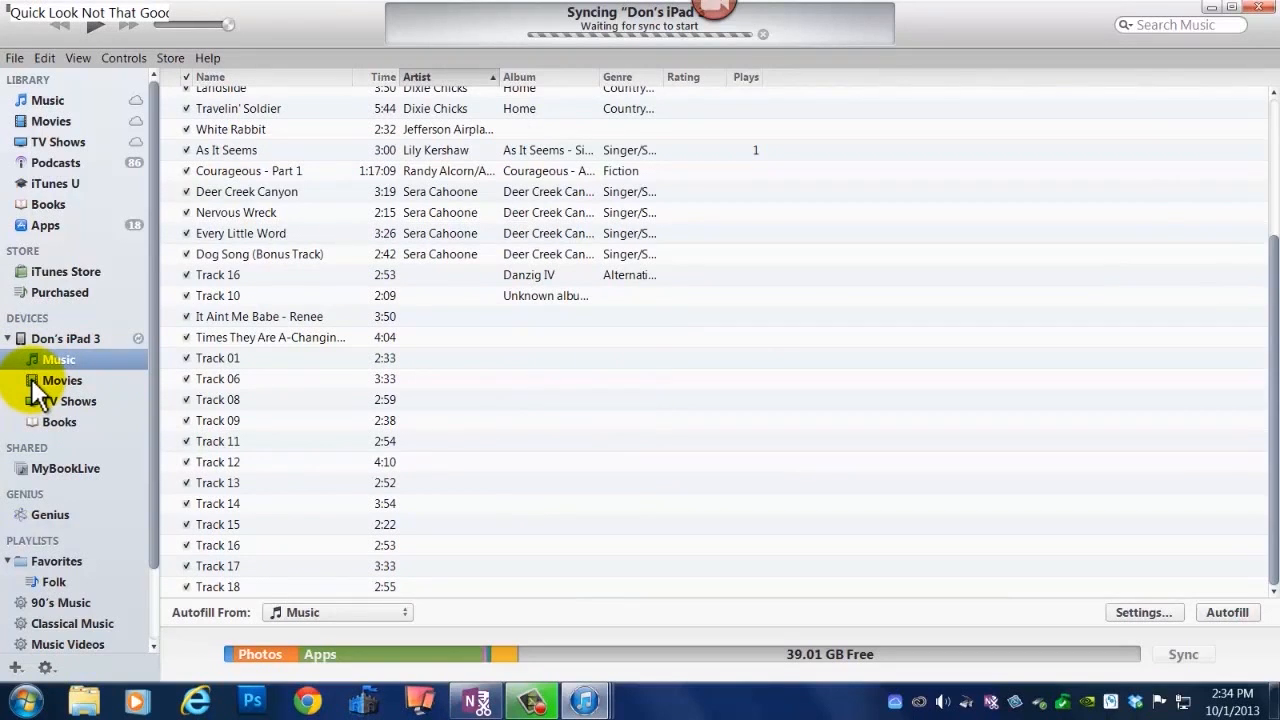
# View the iPad's Movies, TV Shows and Books lists, cancelling the running sync along the way.
pyautogui.click(38, 382)
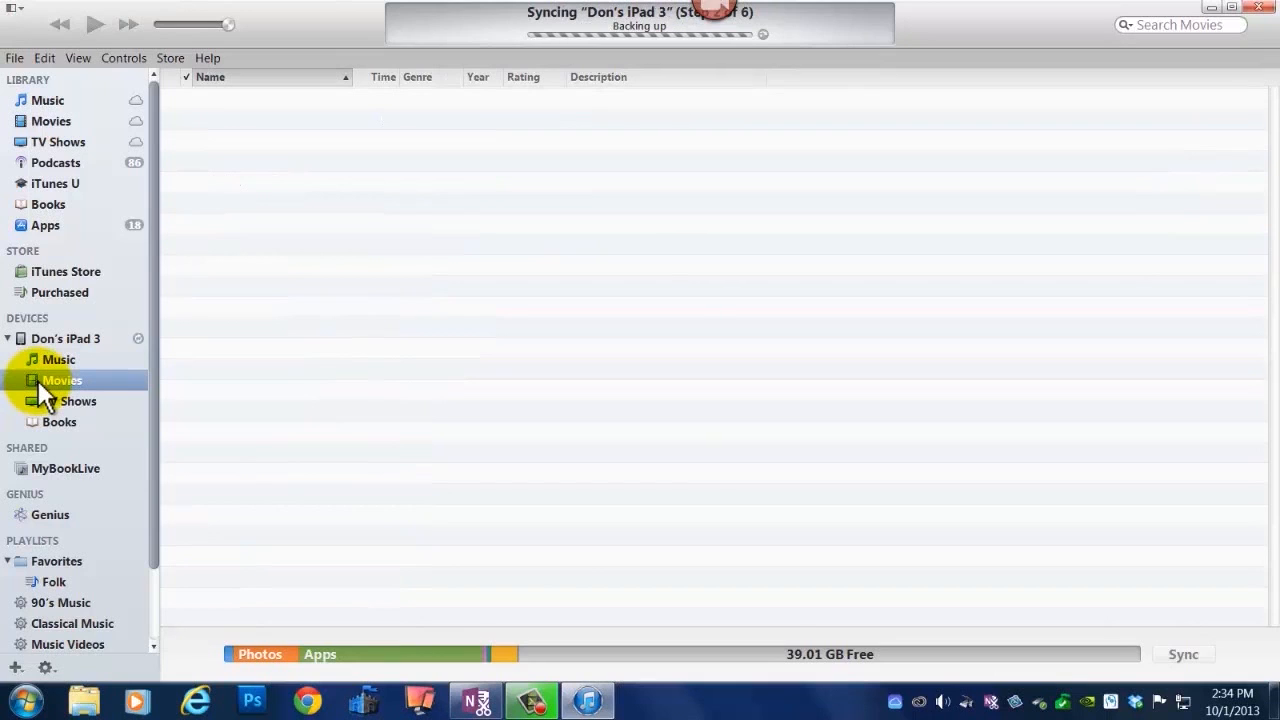
pyautogui.click(763, 32)
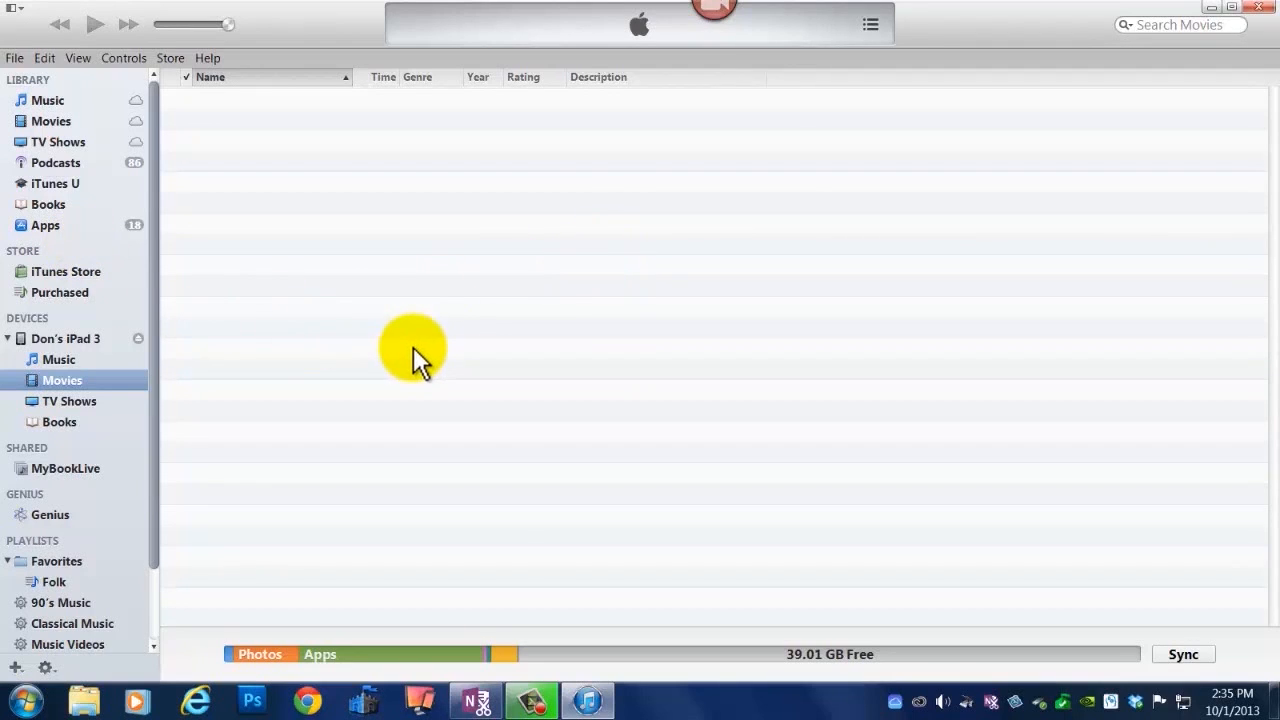
pyautogui.click(35, 410)
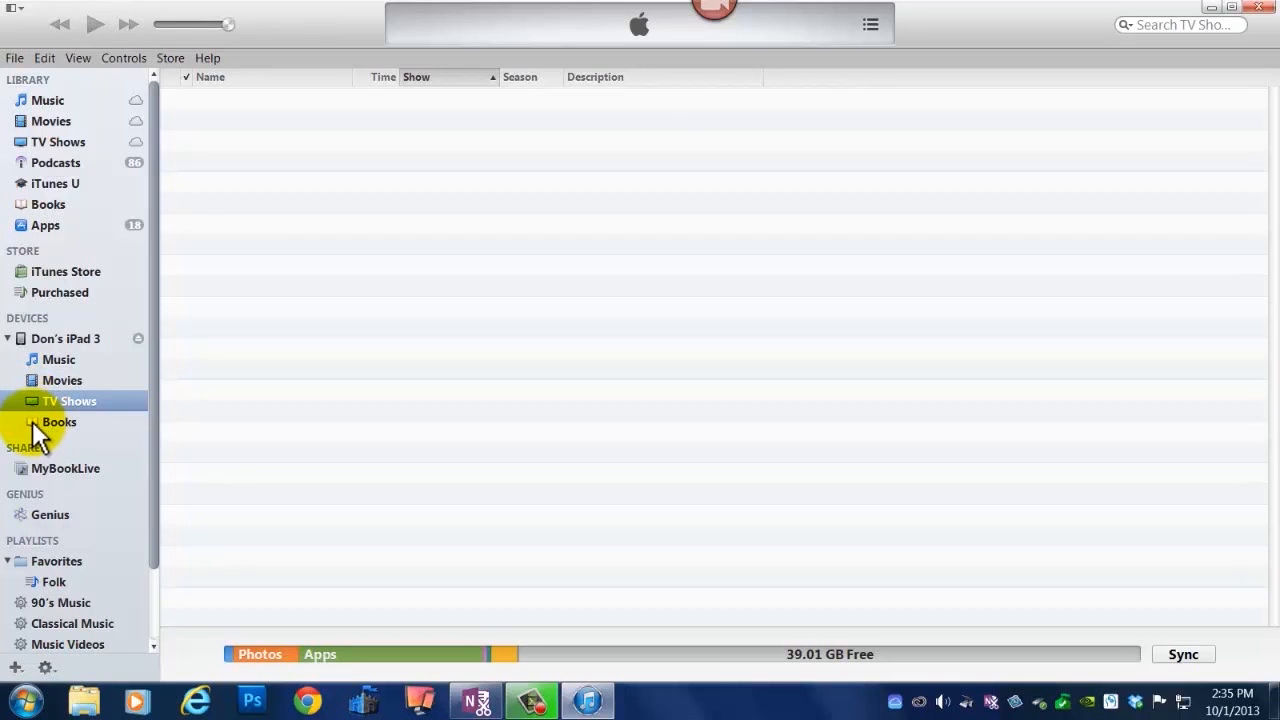
pyautogui.click(31, 420)
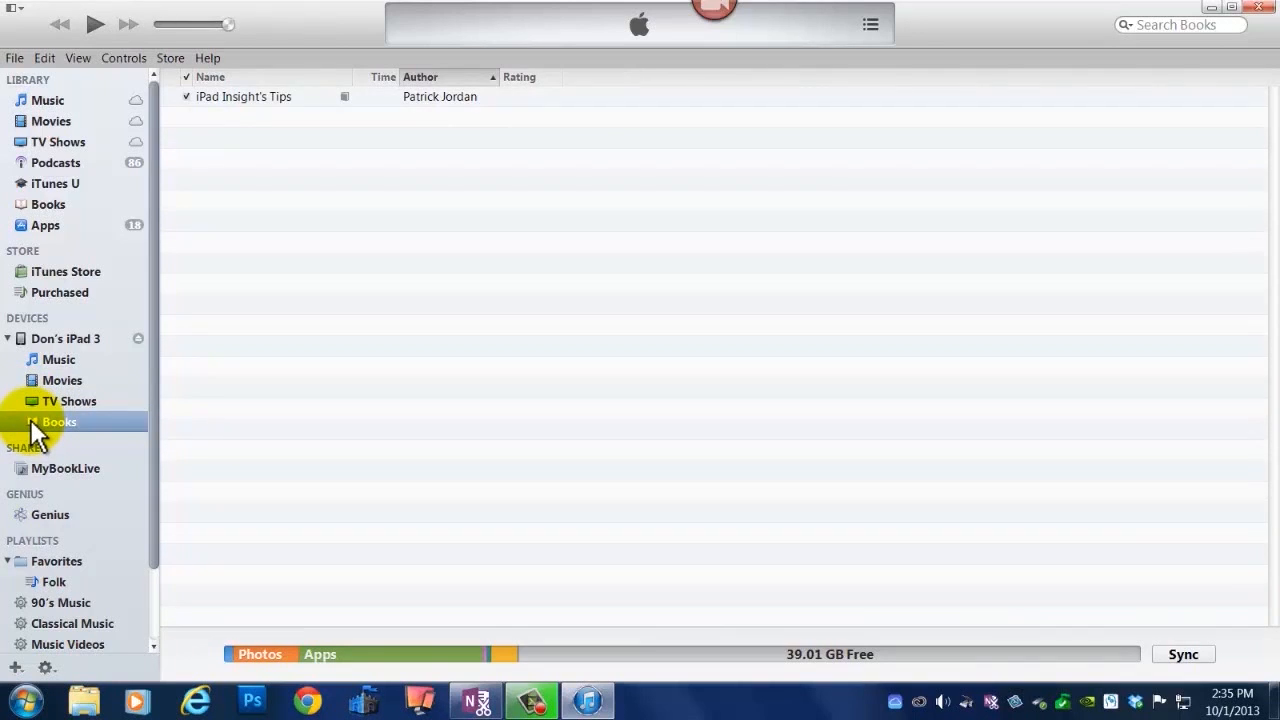